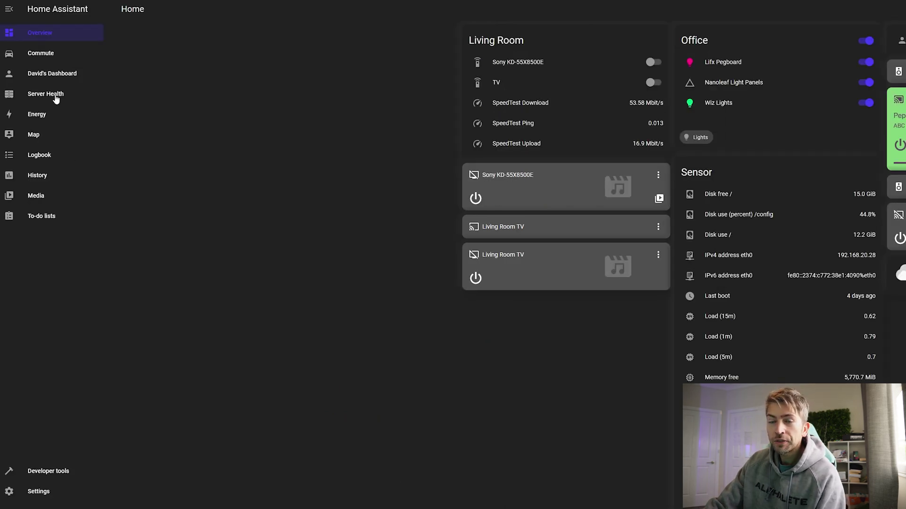
Step: Switch to the Commute dashboard with its 14.6 °C partly cloudy weekly forecast
left_click(55, 97)
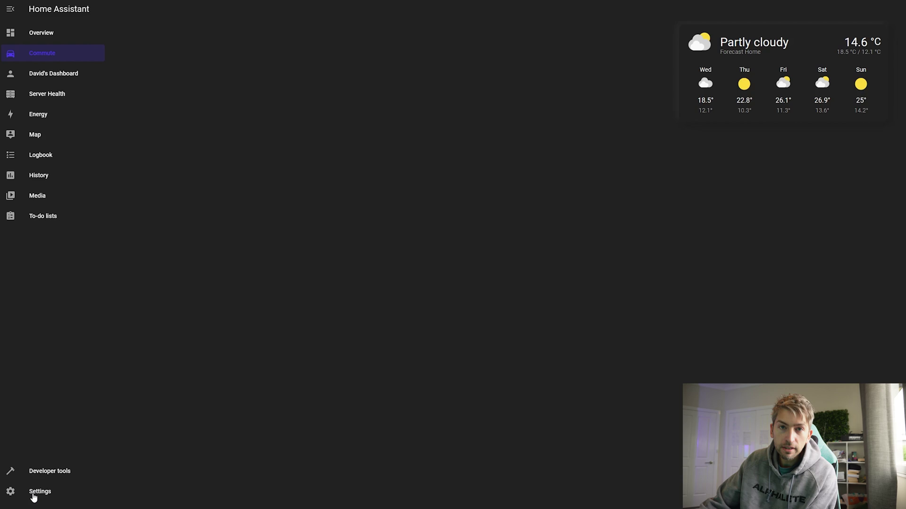
Step: Review the Office Lights On and Off automations, then try dimming the Lifx Pegboard light
left_click(34, 496)
left_click(726, 103)
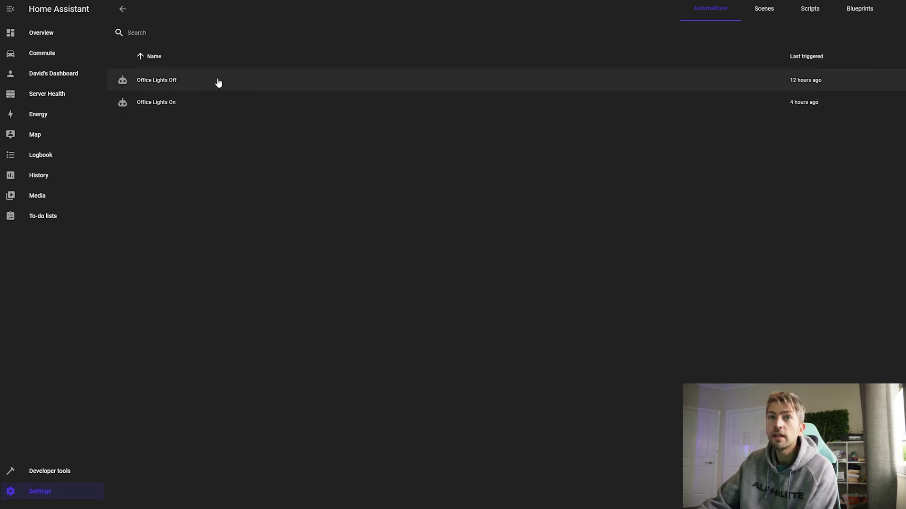
left_click(357, 112)
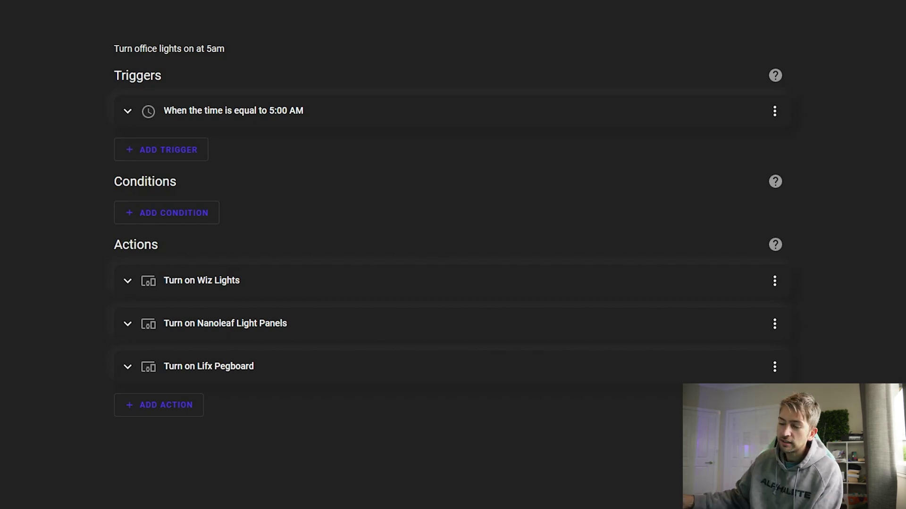
left_click(273, 115)
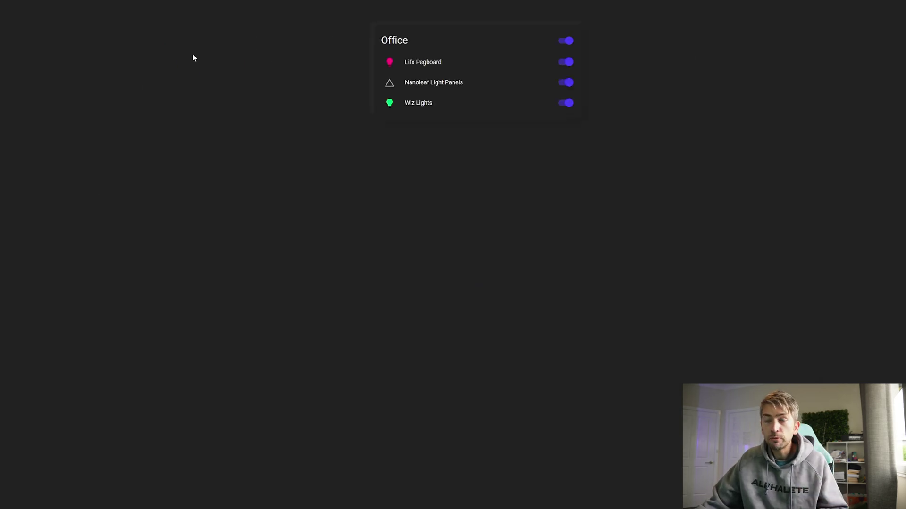
left_click(409, 64)
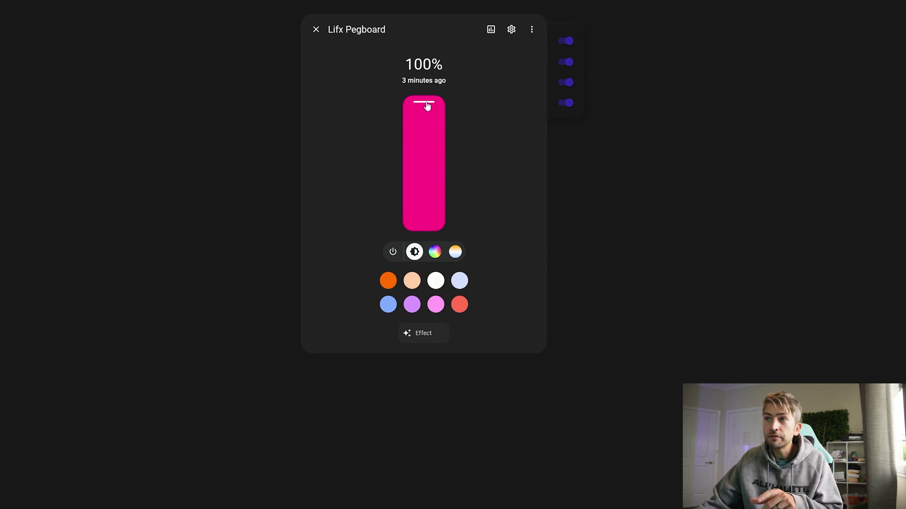
left_click_drag(426, 105, 420, 70)
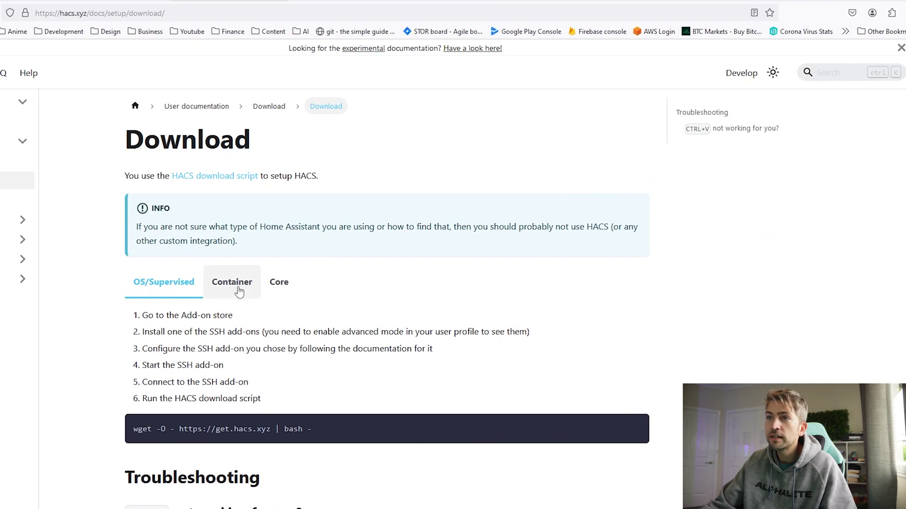
Step: Show the Container install steps and copy the HACS wget download command
left_click(239, 291)
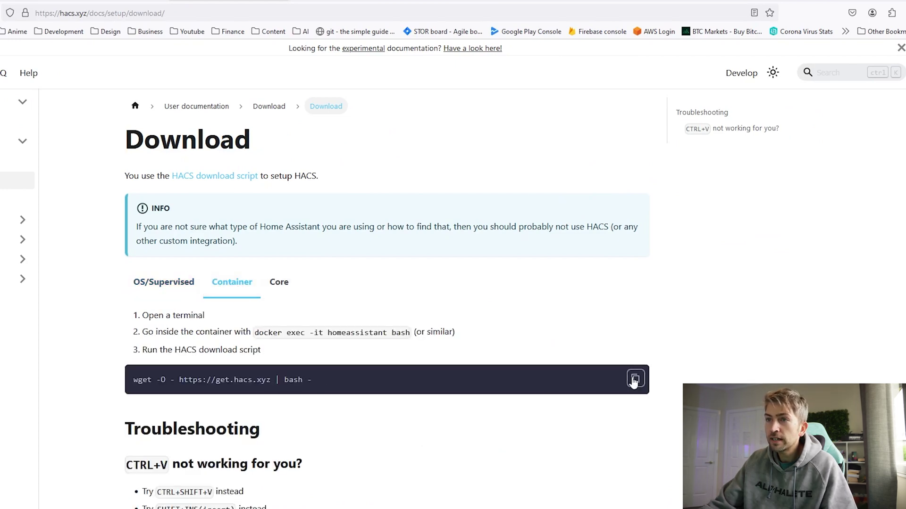
left_click(635, 379)
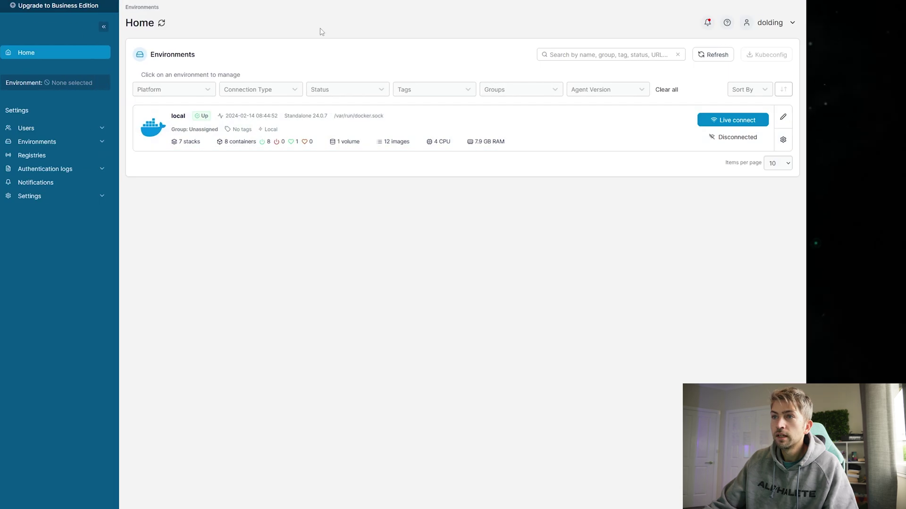
Step: Connect a bash console to the homeassistant container from the local environment's stacks
left_click(205, 143)
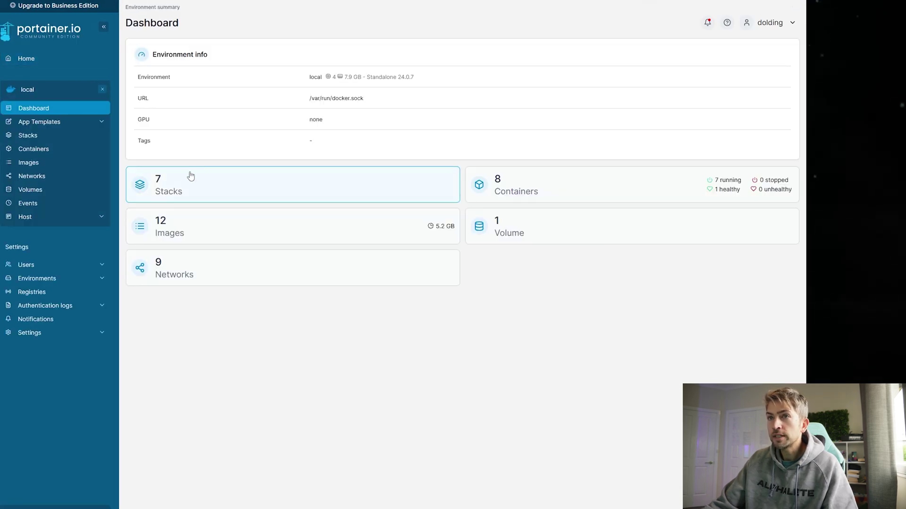
left_click(193, 183)
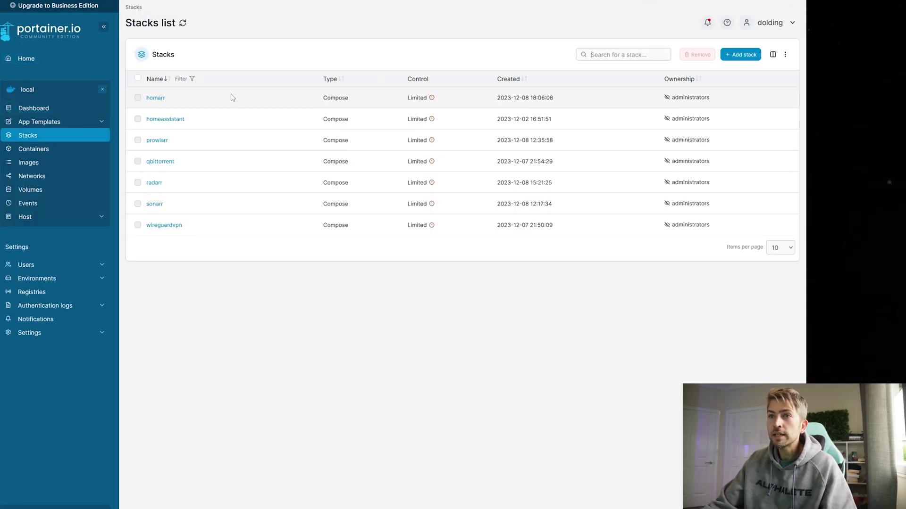
left_click(179, 122)
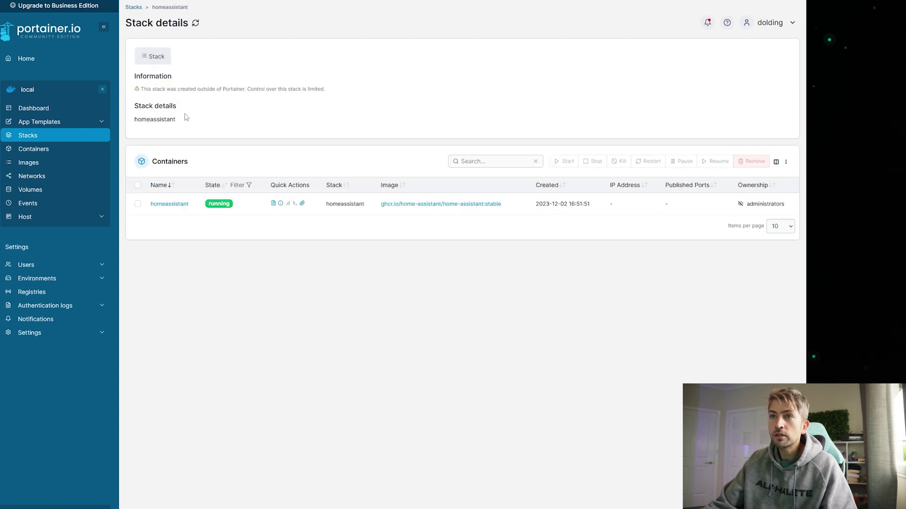
left_click(295, 204)
left_click(147, 144)
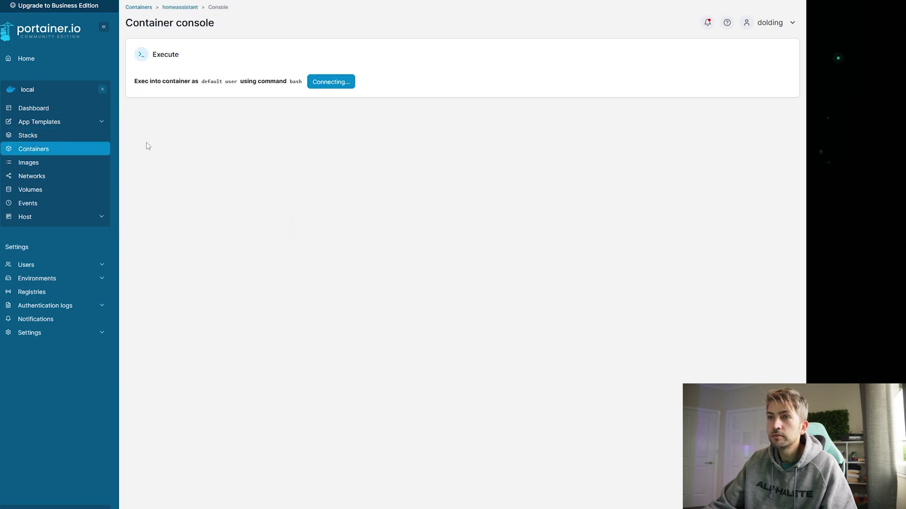
Step: Recopy the HACS wget command, paste it into the console and run it
right_click(234, 122)
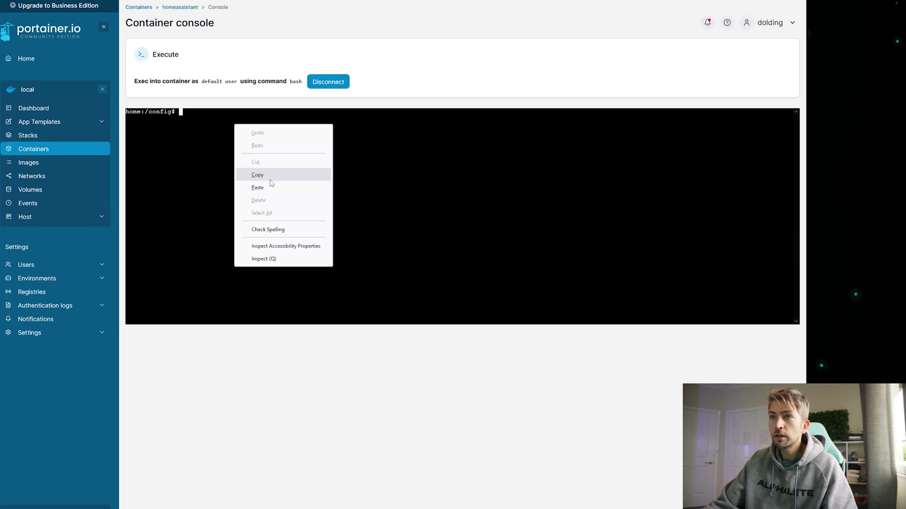
left_click(269, 178)
key("ctrl+Tab")
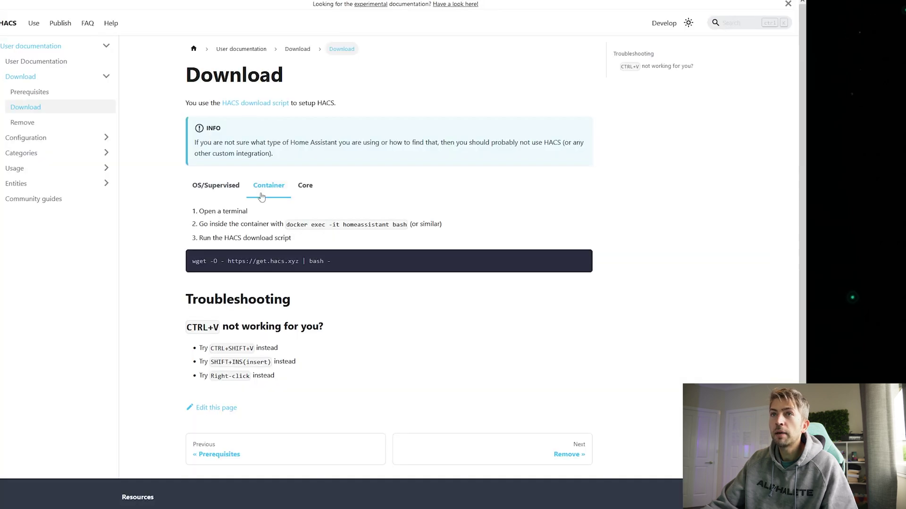
left_click(581, 261)
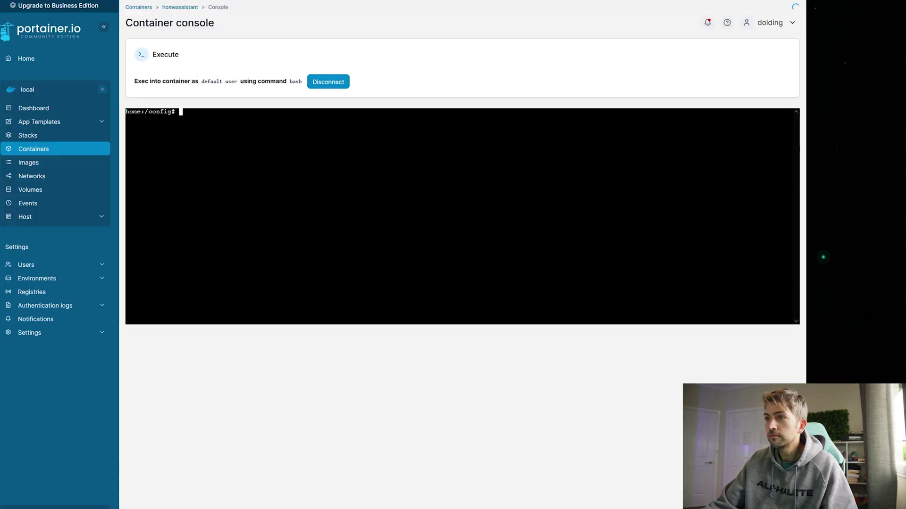
key("ctrl+Tab")
right_click(189, 118)
left_click(223, 179)
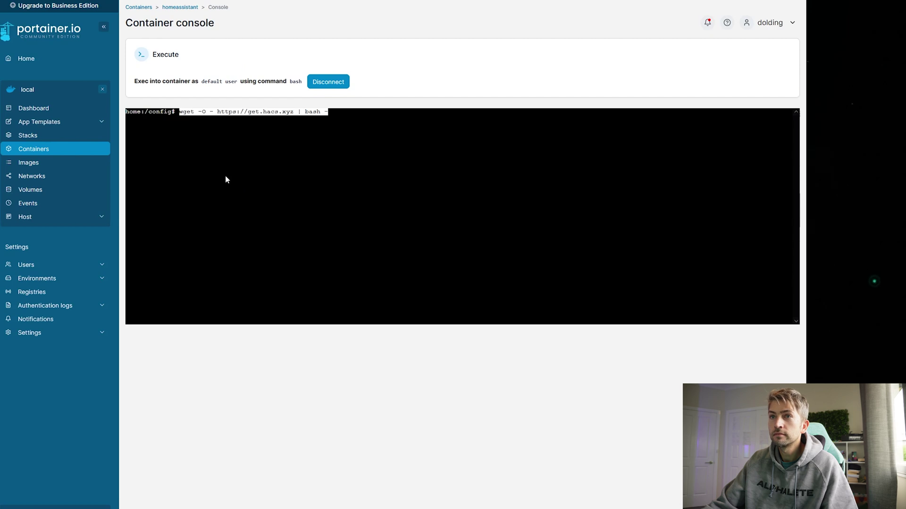
key("Return")
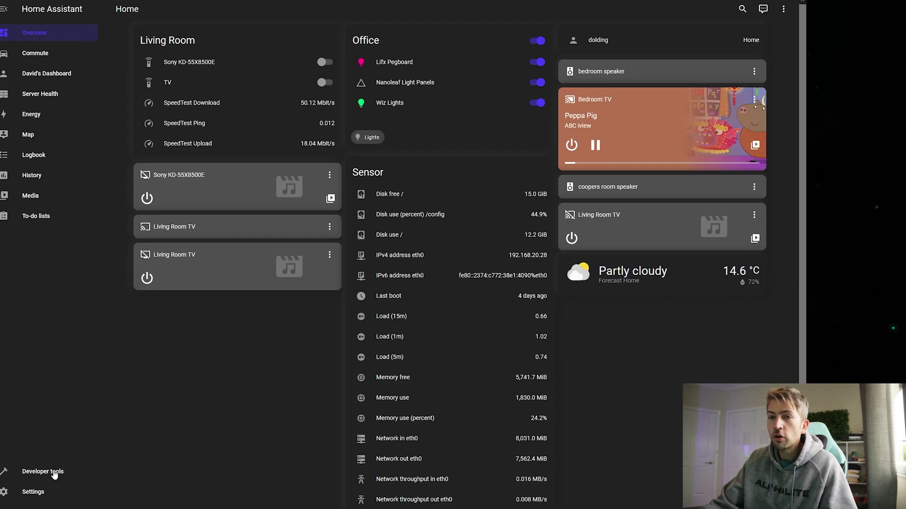
Step: Do a full Home Assistant restart from Developer tools
left_click(54, 474)
left_click(652, 153)
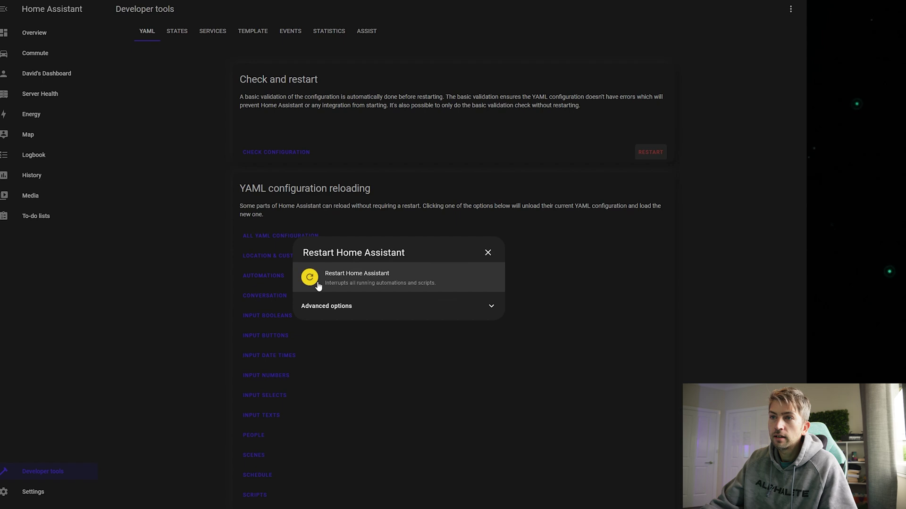
left_click(328, 277)
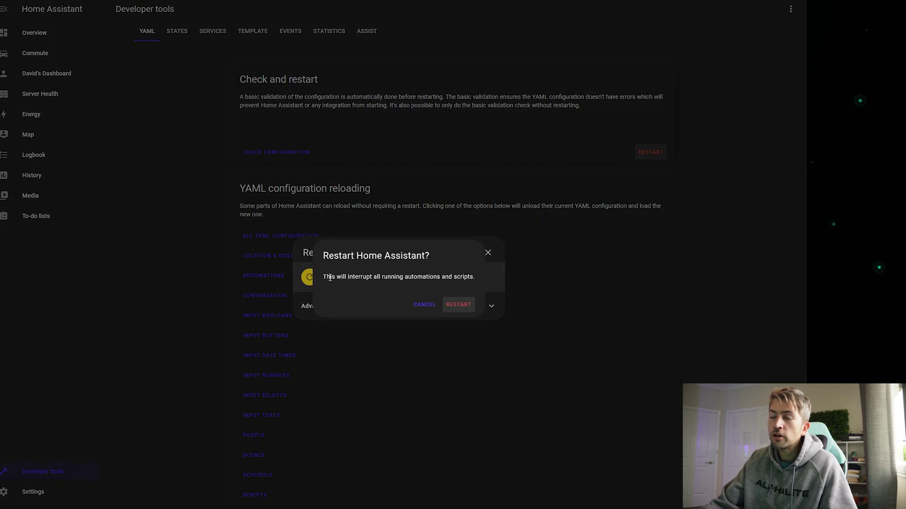
left_click(460, 309)
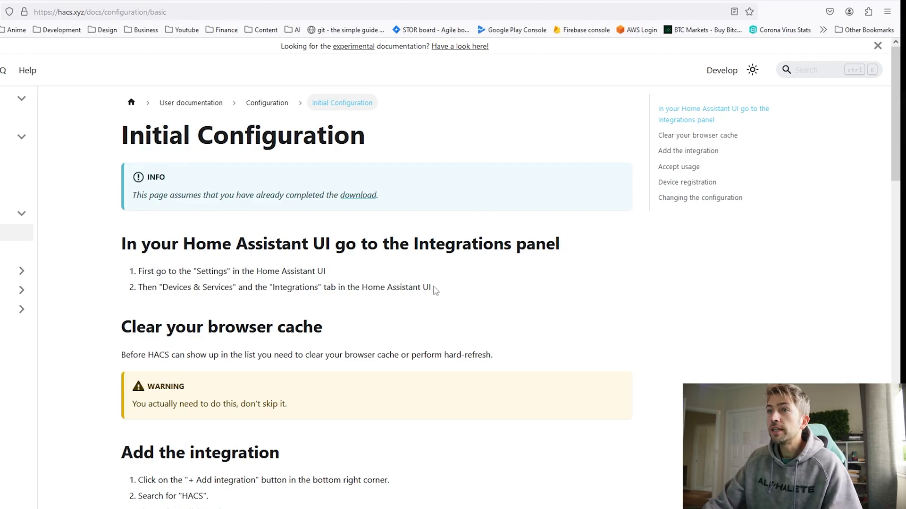
Step: Scroll the HACS instructions and mark the Settings step
scroll(431, 310, "down", 2)
middle_click(429, 309)
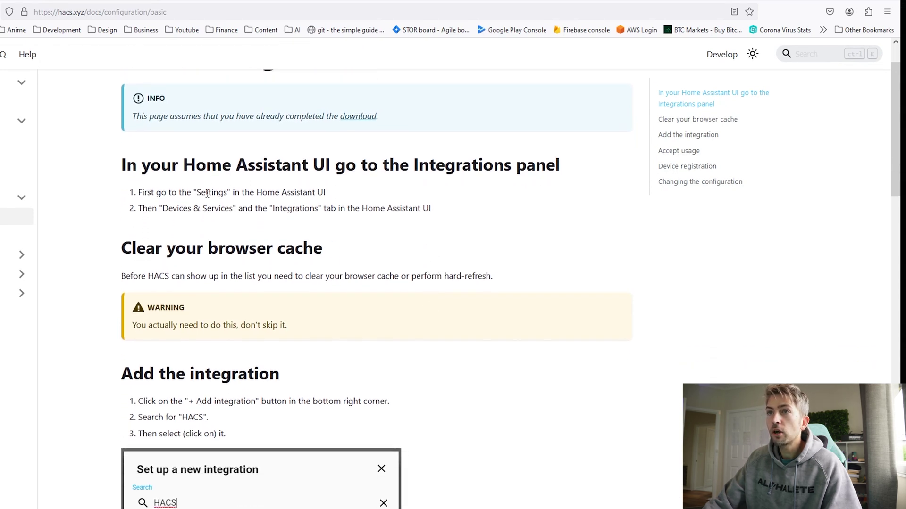
double_click(207, 193)
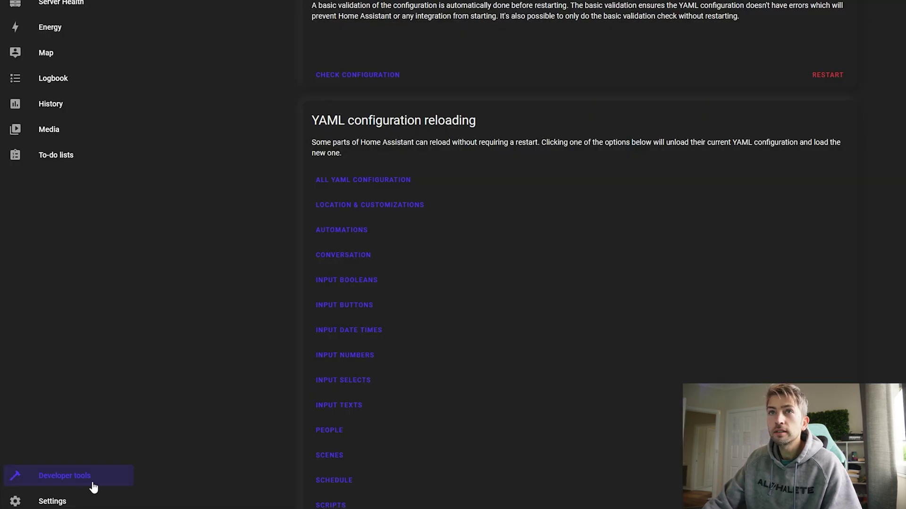
Step: Add a new integration from Devices & services, searching 'hacs' and choosing HACS
left_click(66, 501)
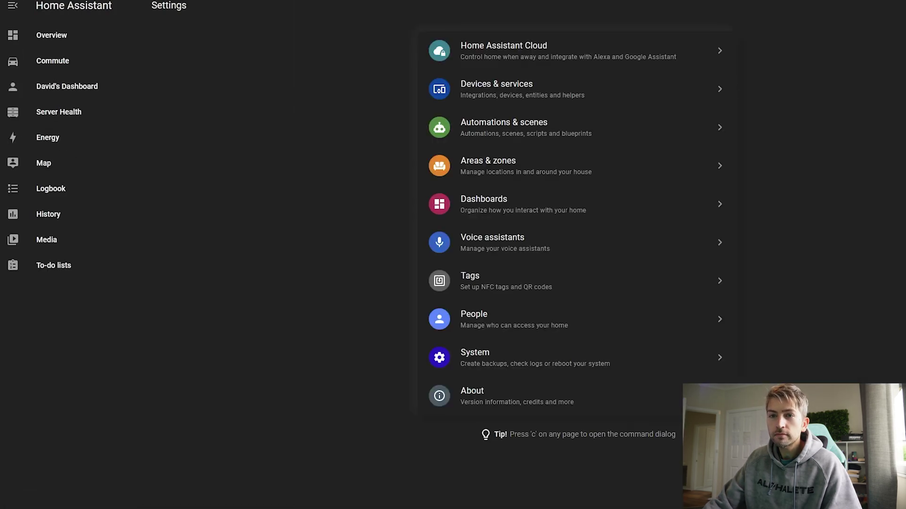
left_click(496, 90)
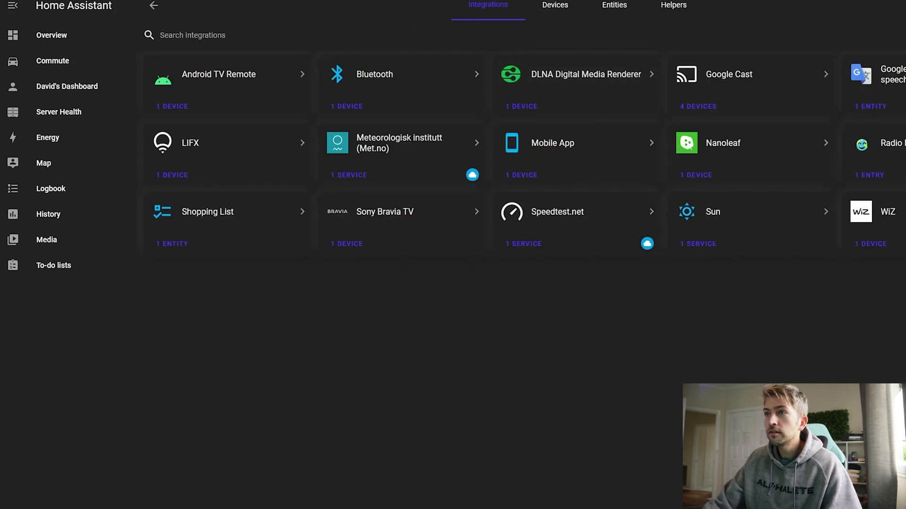
left_click(766, 490)
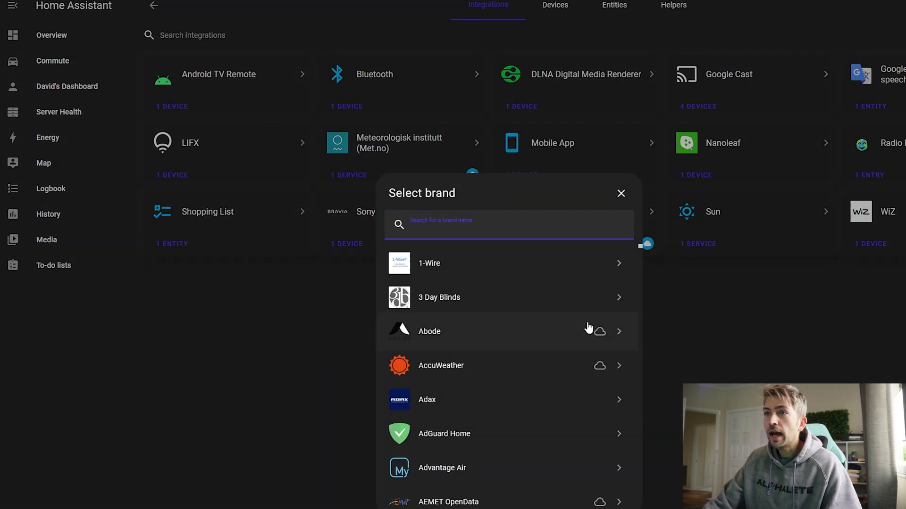
type("hacs")
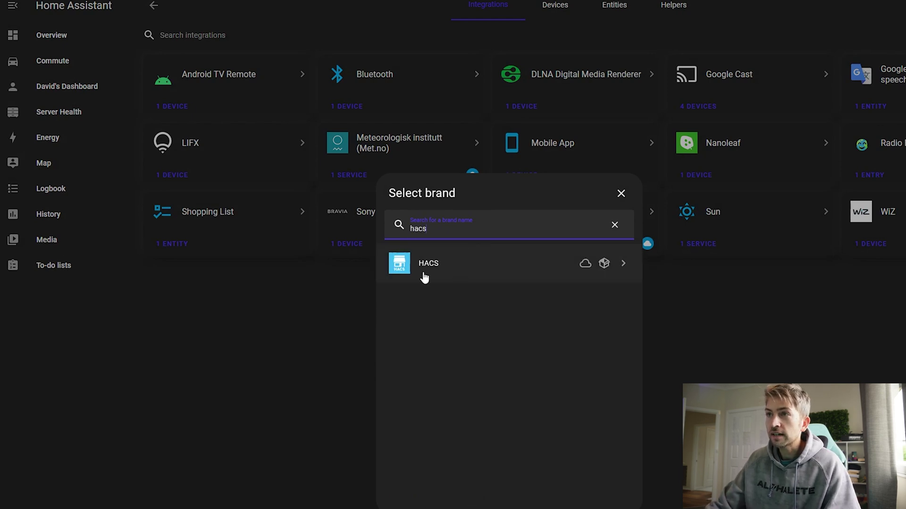
left_click(430, 270)
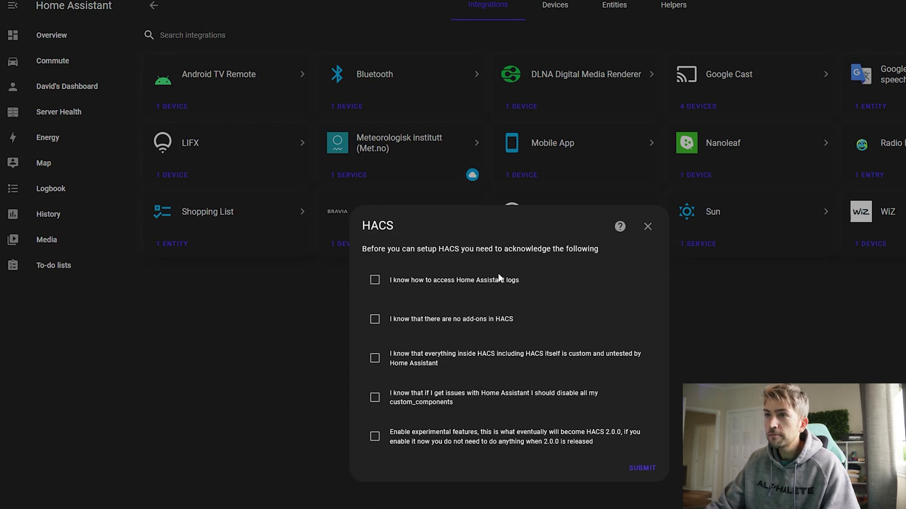
Step: Tick all four HACS acknowledgement checkboxes and submit them
left_click(499, 280)
left_click(491, 319)
left_click(490, 359)
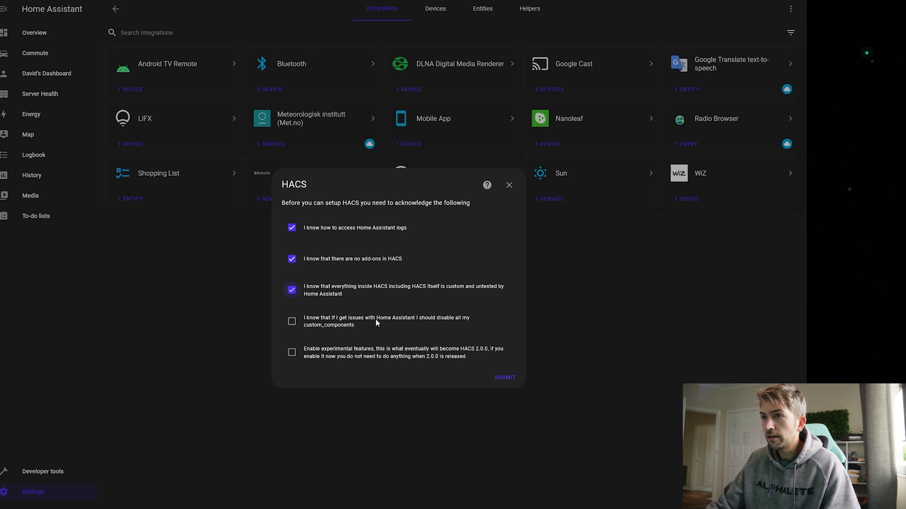
left_click(375, 317)
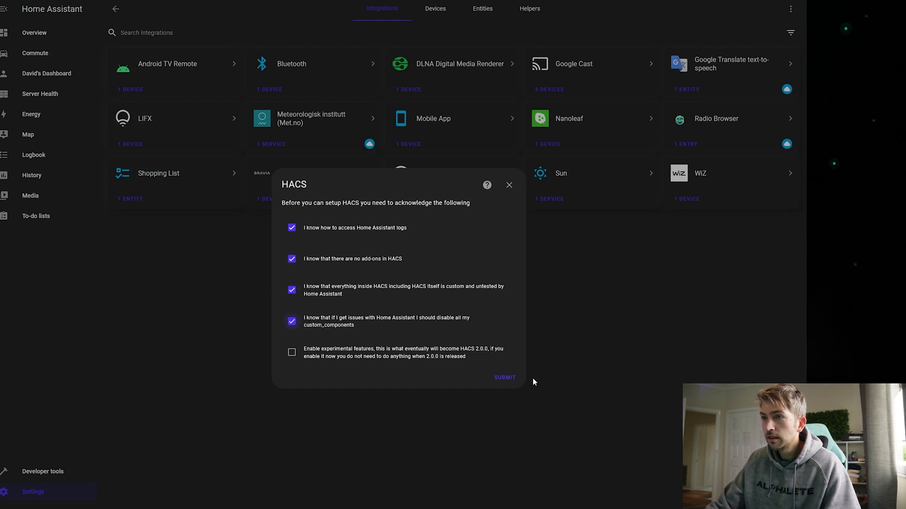
left_click(504, 377)
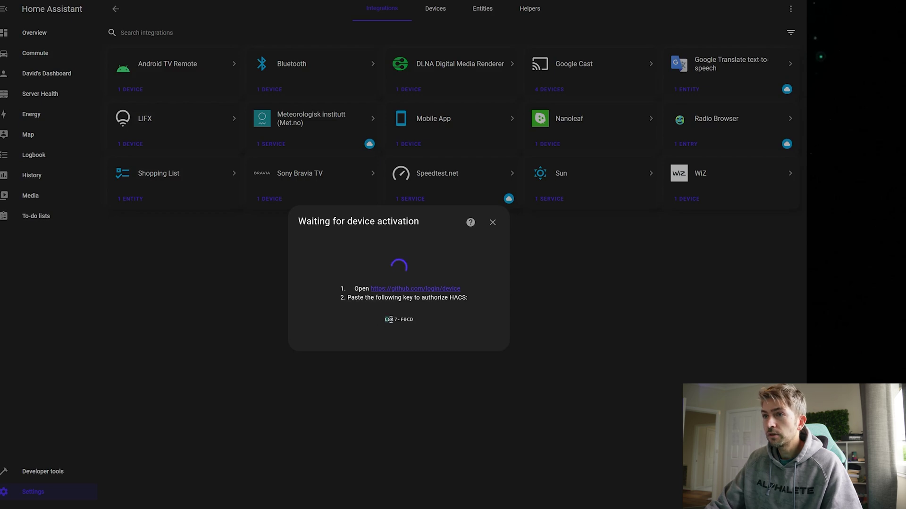
Step: Copy the activation key and enter it on GitHub's Device Activation page
left_click_drag(391, 319, 421, 320)
left_click(415, 288)
right_click(318, 143)
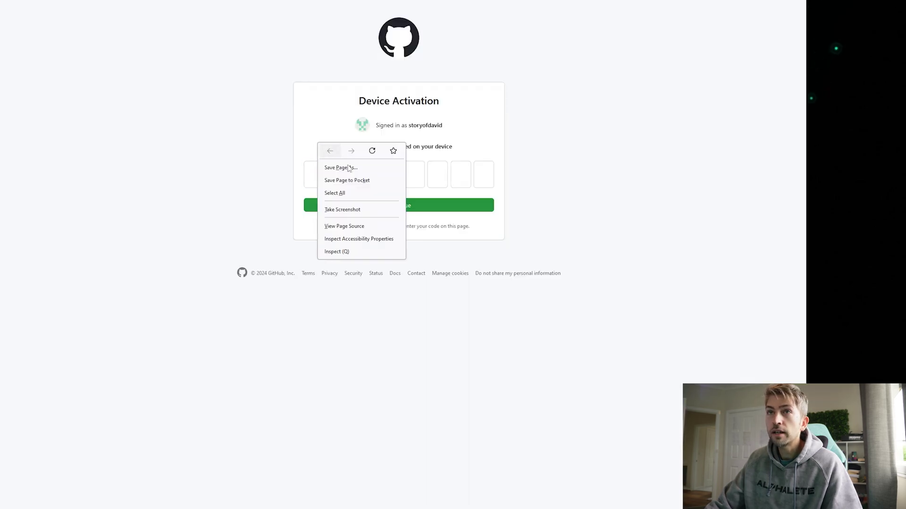
left_click(318, 174)
key("ctrl+v")
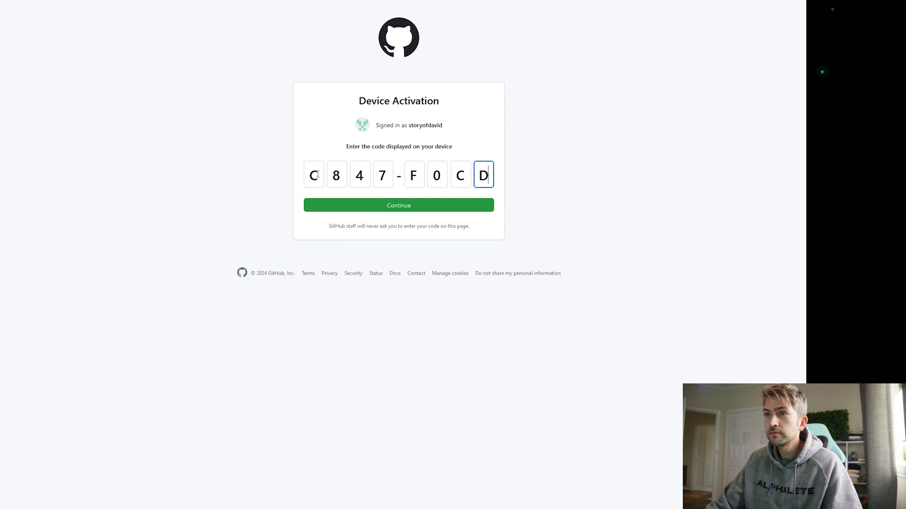
left_click(371, 210)
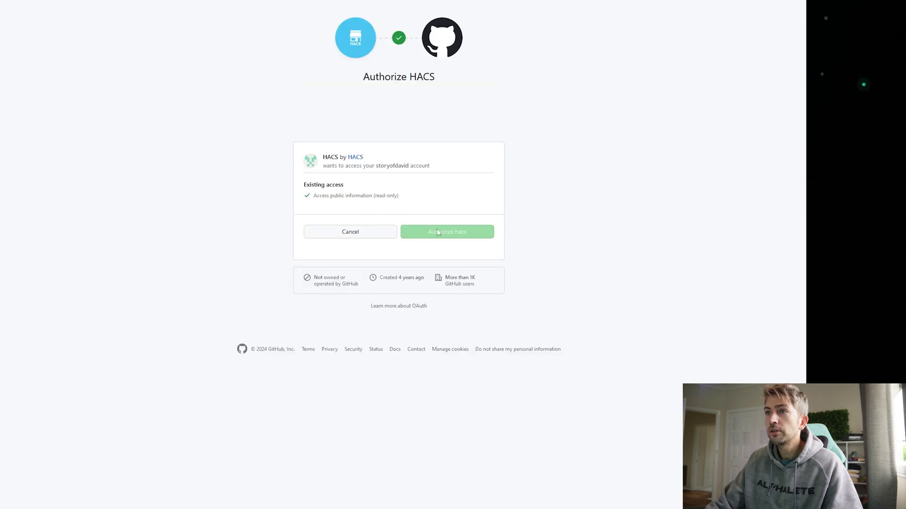
Step: Authorize hacs on GitHub and return to Home Assistant
left_click_drag(317, 196, 372, 196)
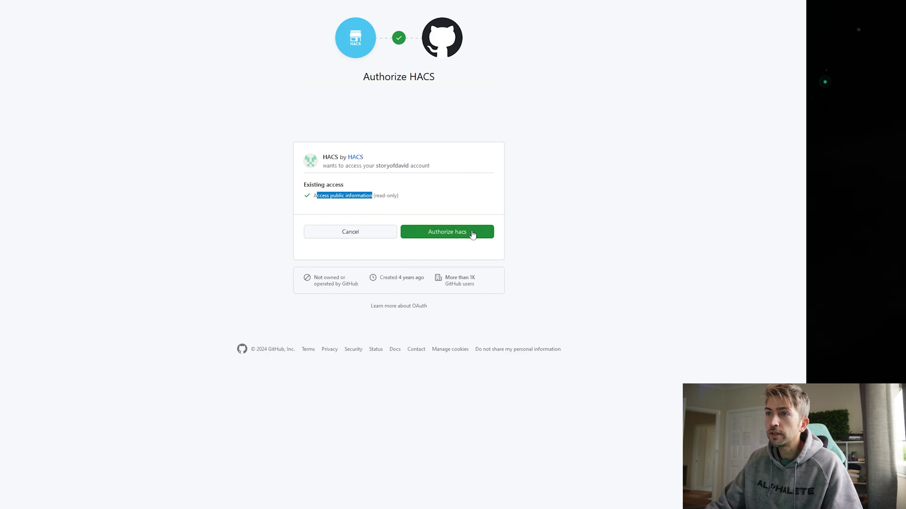
left_click(477, 233)
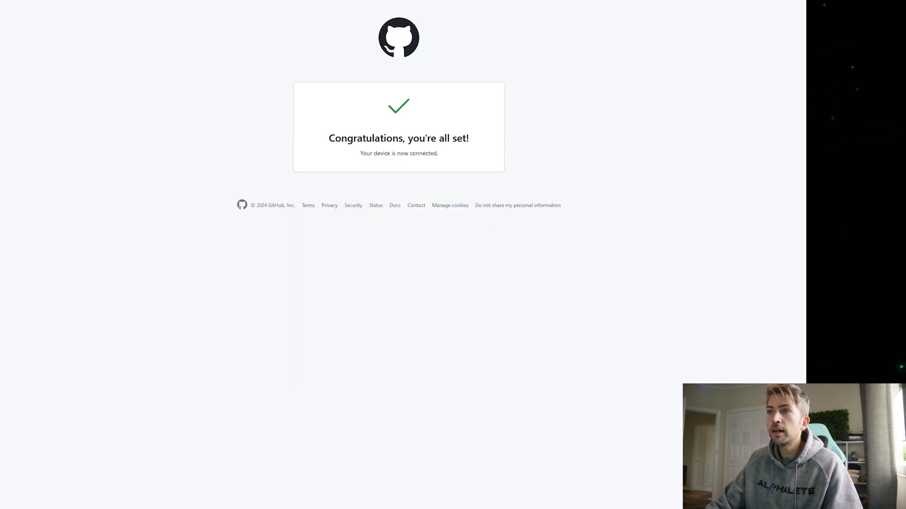
key("alt+Tab")
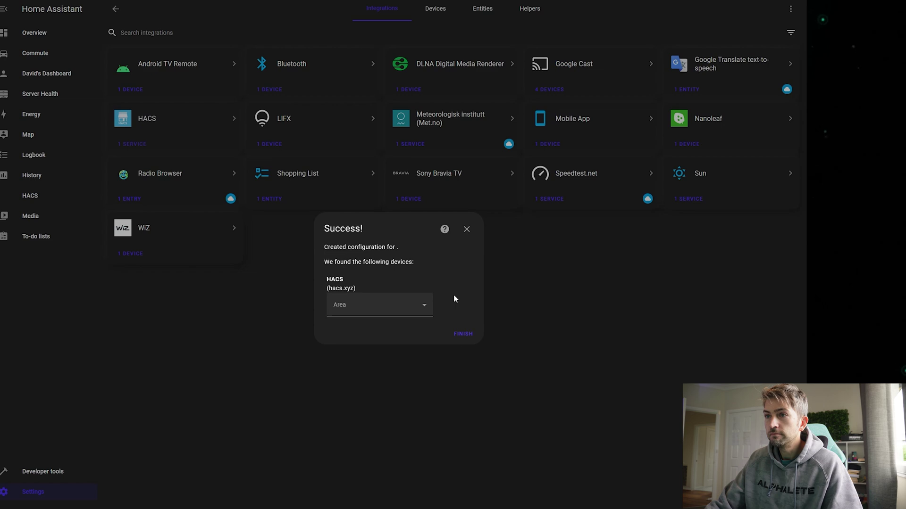
Step: Finish the HACS setup and open HACS's Frontend section with its Add repository list
left_click(463, 335)
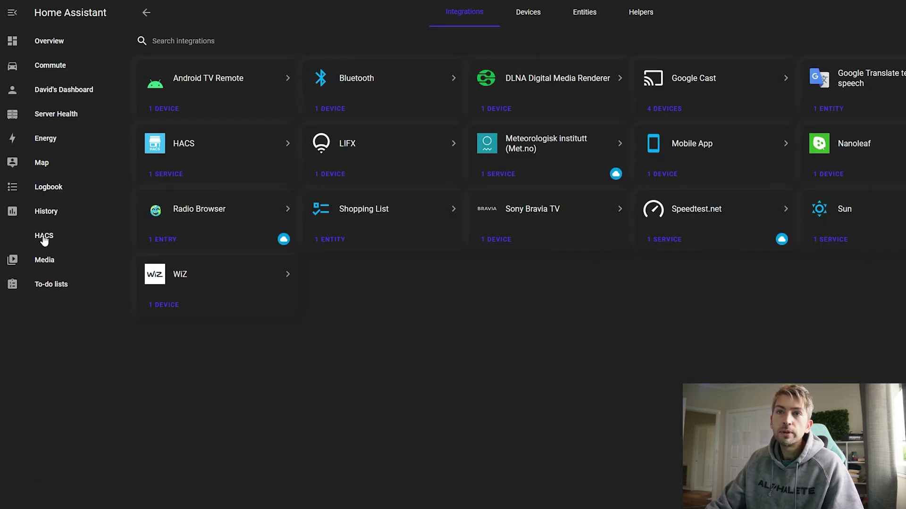
left_click(44, 237)
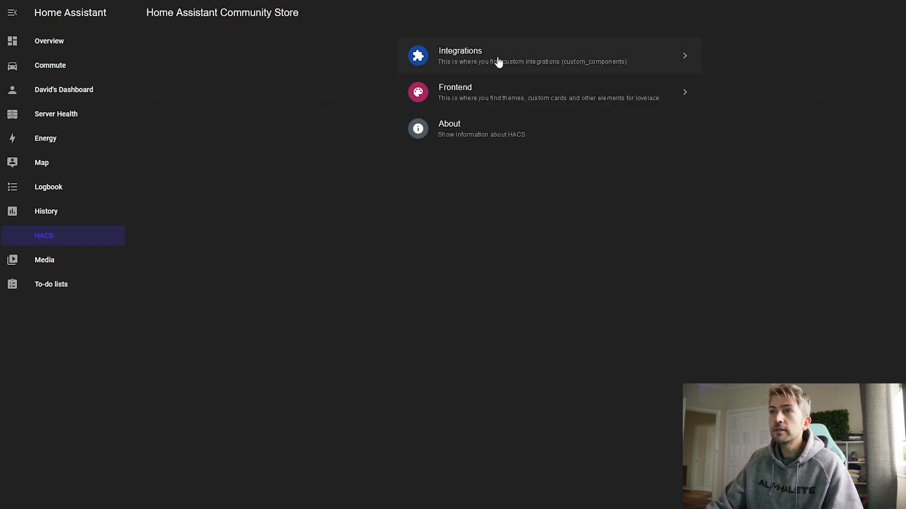
left_click(482, 95)
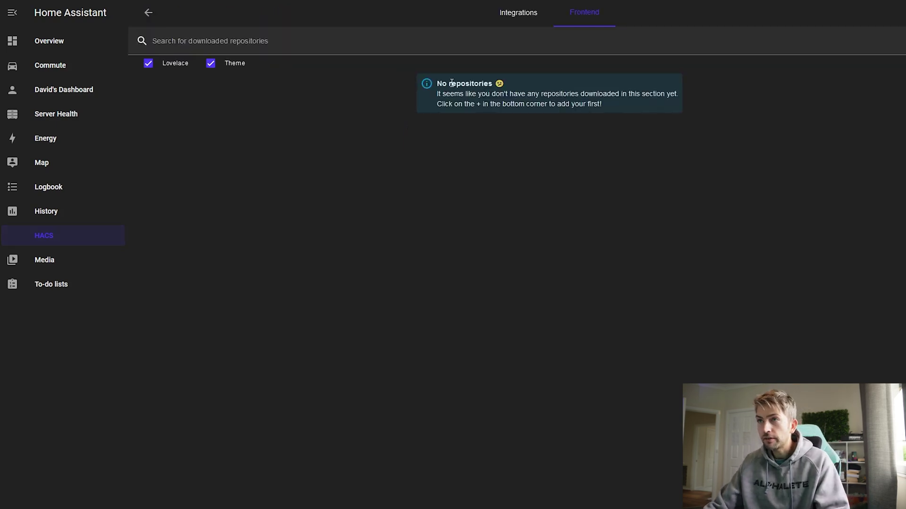
left_click(288, 45)
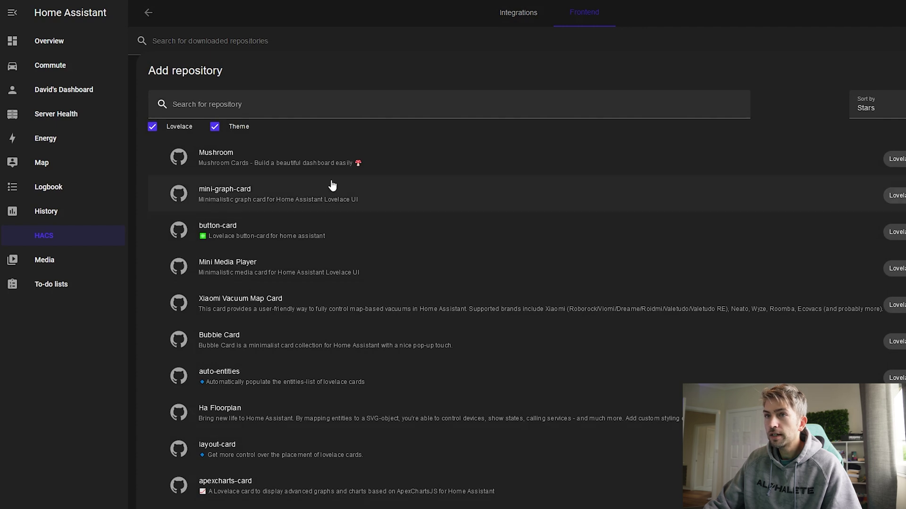
Step: Search 'soft' in Add repository and download Soft Theme to /config/themes/soft/soft.yaml
left_click(294, 111)
type("soft")
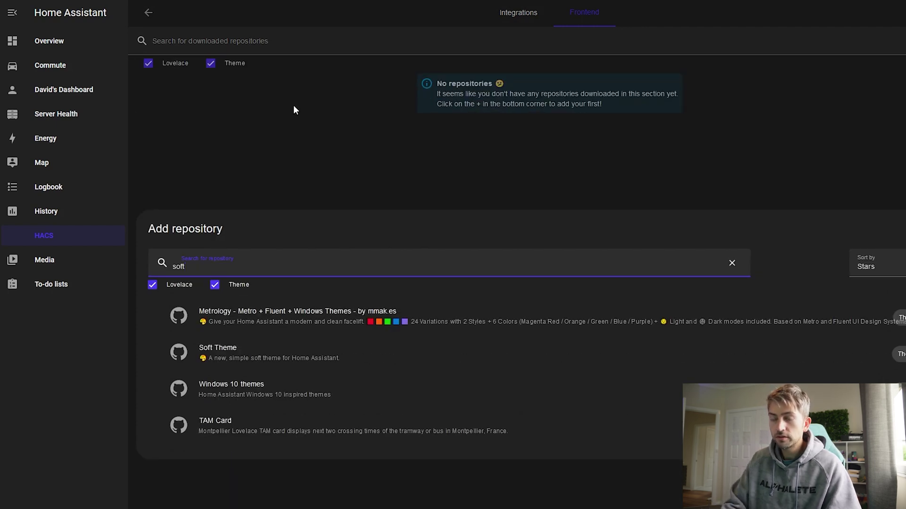
left_click(270, 361)
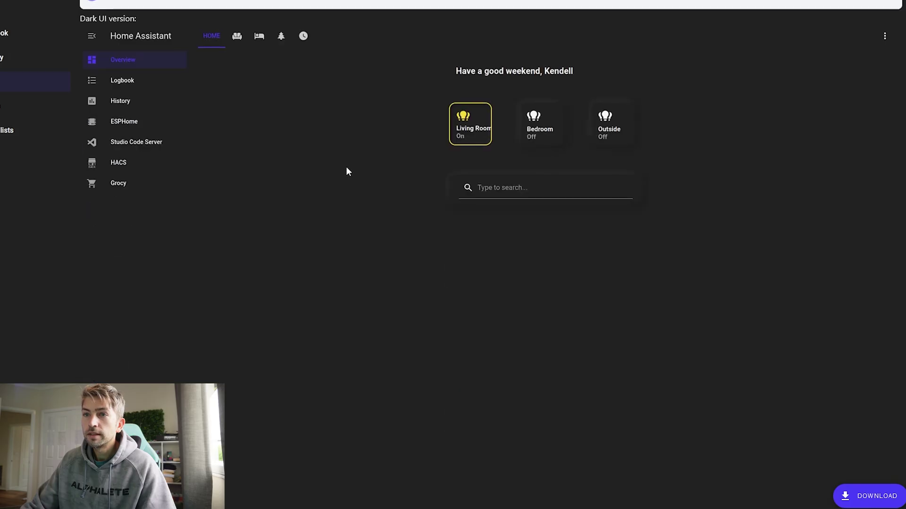
scroll(335, 181, "up", 2)
scroll(325, 165, "up", 6)
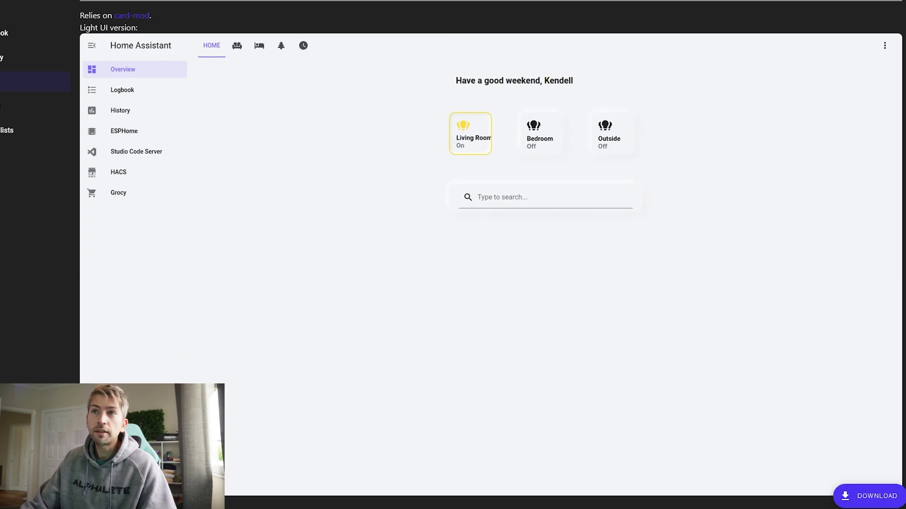
left_click(871, 496)
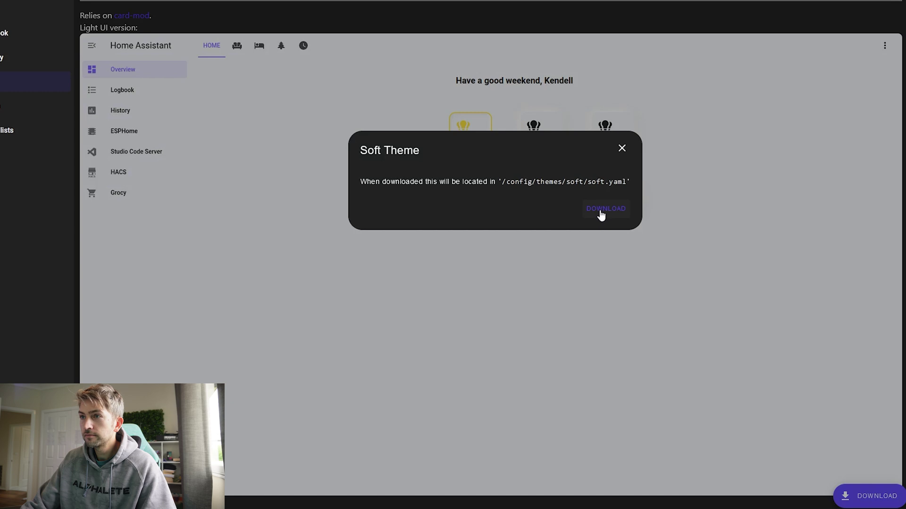
left_click(601, 212)
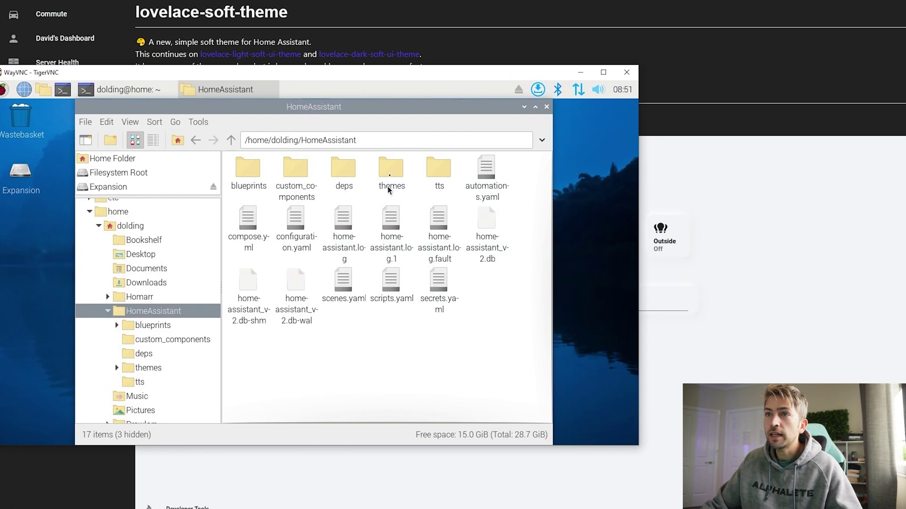
Step: Open themes > soft in the config folder and select soft.yaml
double_click(389, 189)
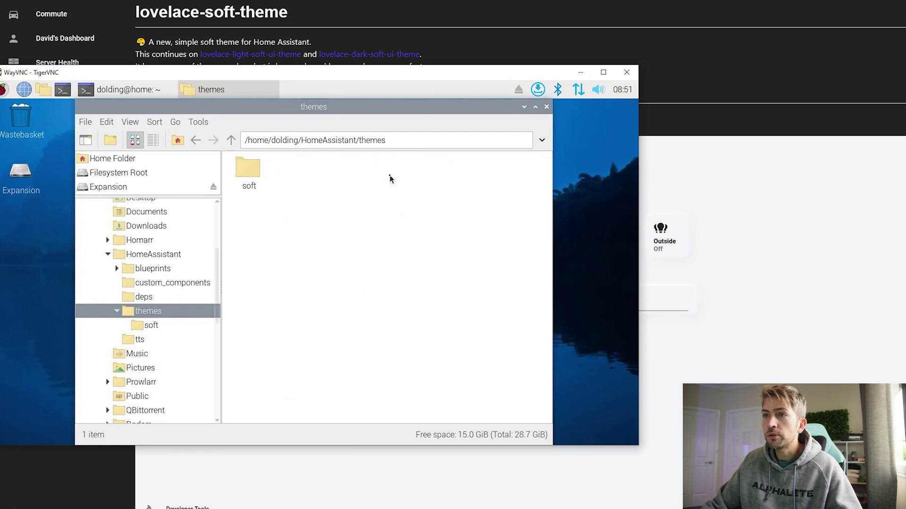
double_click(257, 186)
left_click(255, 176)
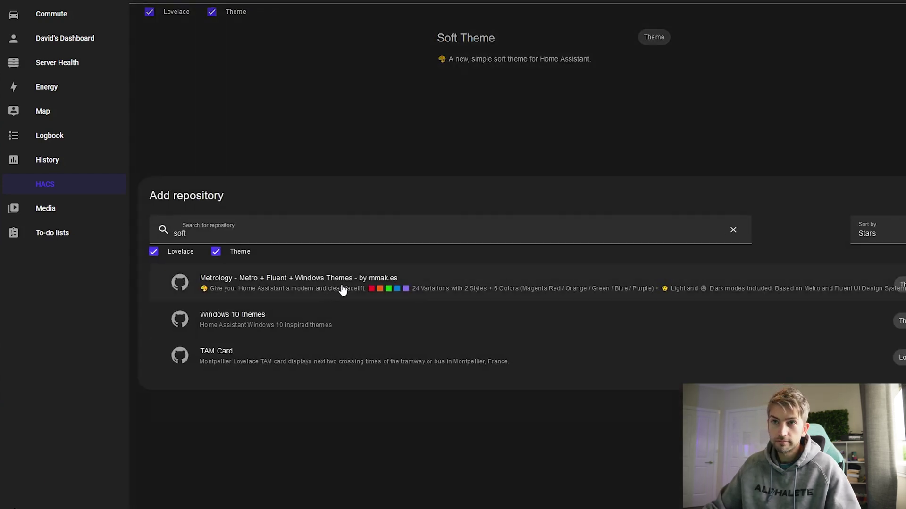
Step: Download the Metrology Metro, Fluent and Windows themes from HACS, then go to the user profile
left_click(337, 289)
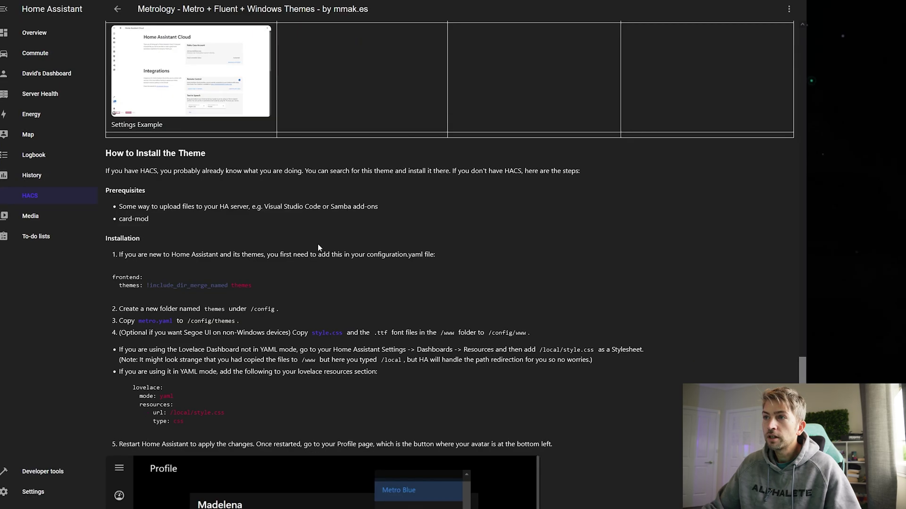
scroll(318, 244, "up", 9)
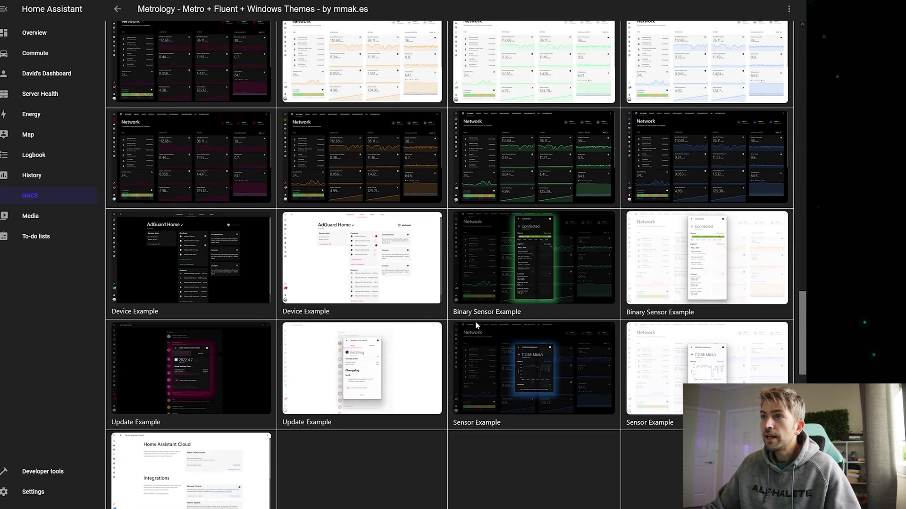
scroll(473, 321, "down", 15)
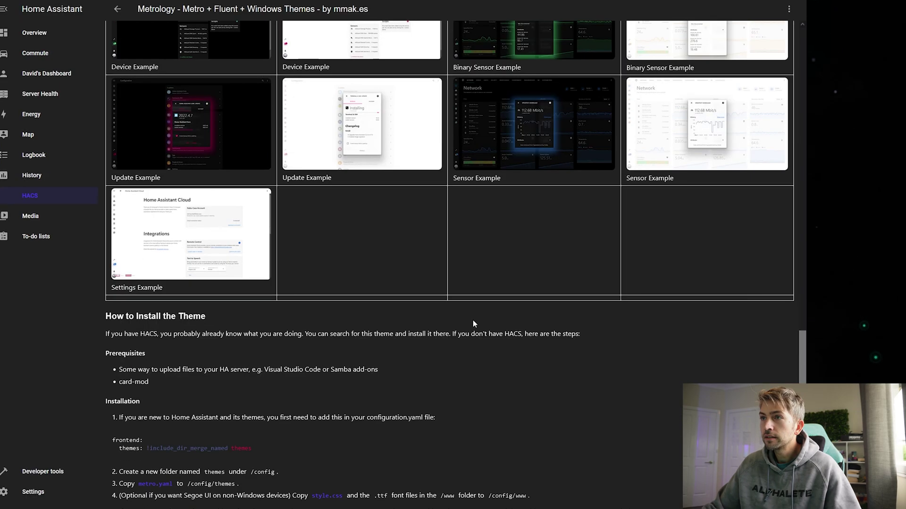
left_click(764, 488)
left_click(543, 333)
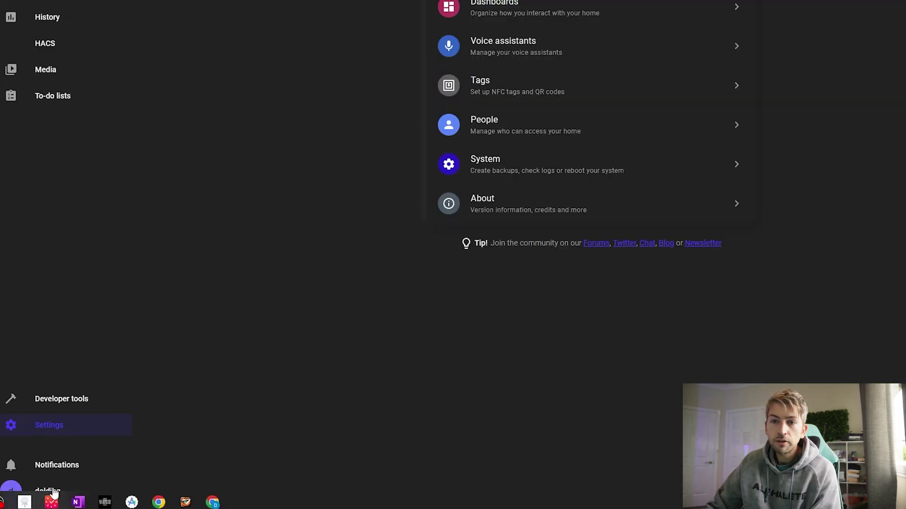
left_click(53, 492)
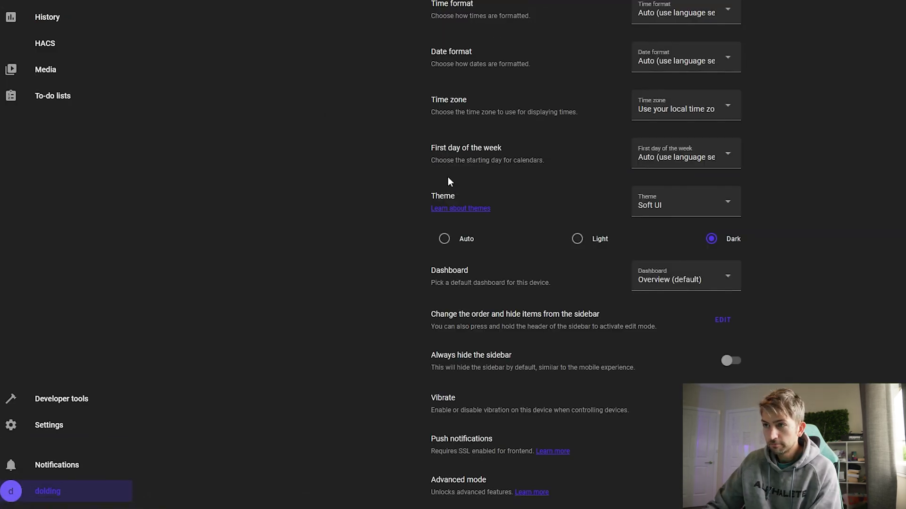
Step: Try the Fluent Blue and Fluent Purple themes, then settle on Metro Green in dark mode
left_click(682, 203)
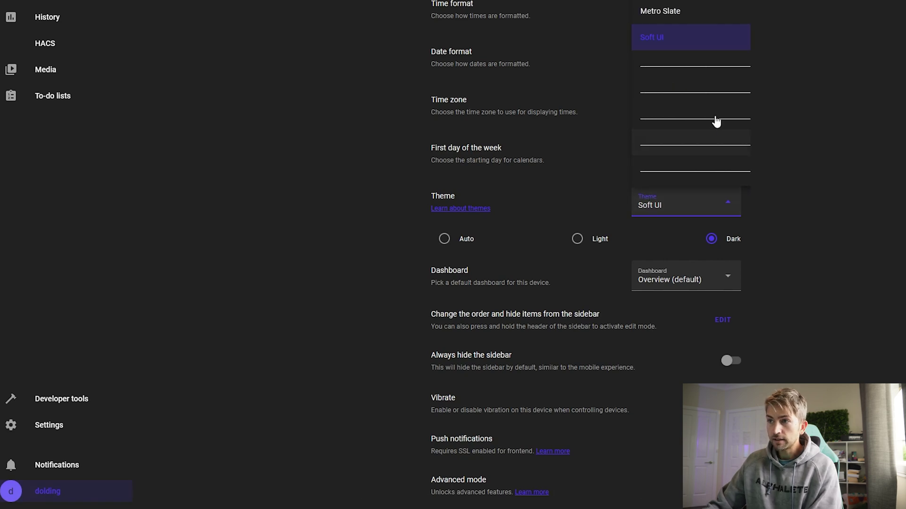
scroll(703, 25, "up", 2)
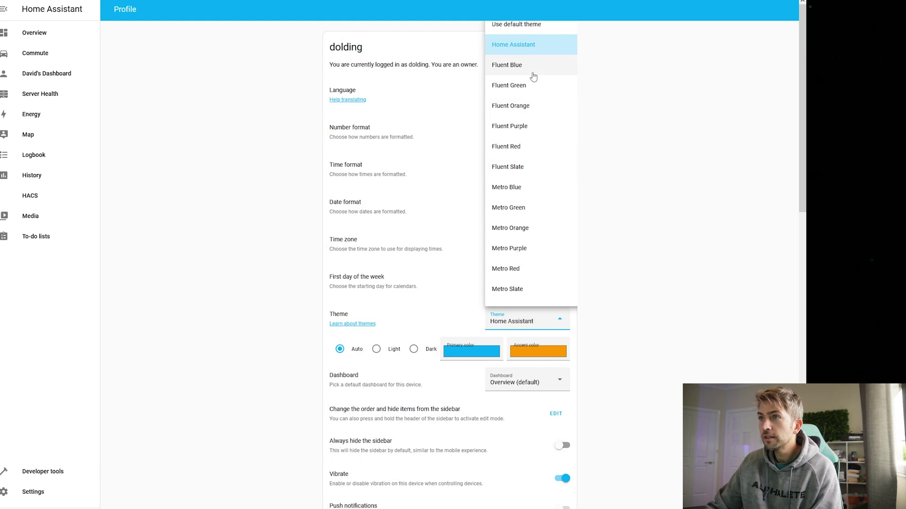
left_click(533, 77)
left_click(529, 323)
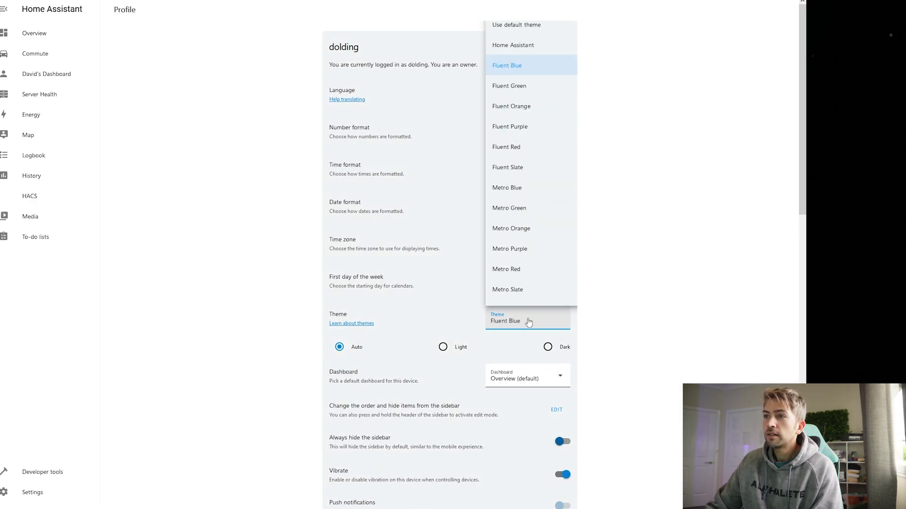
left_click(519, 126)
left_click(521, 323)
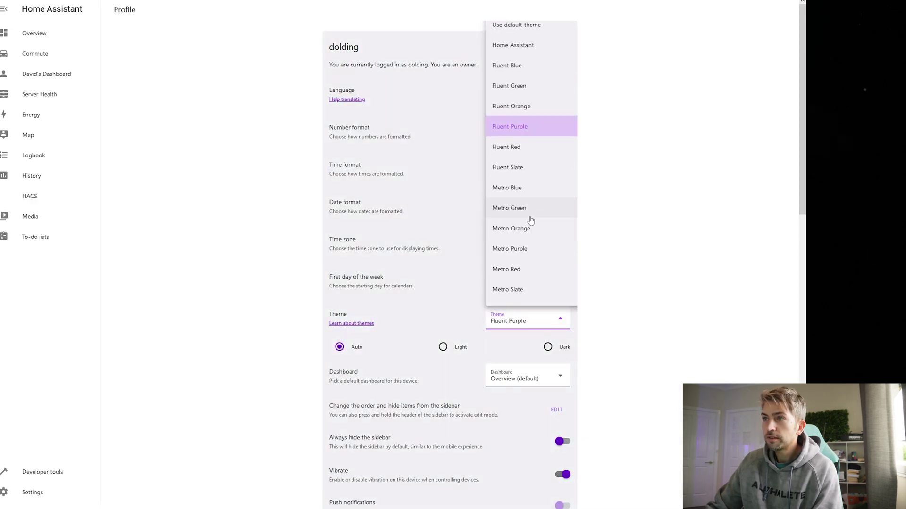
left_click(528, 216)
left_click(547, 348)
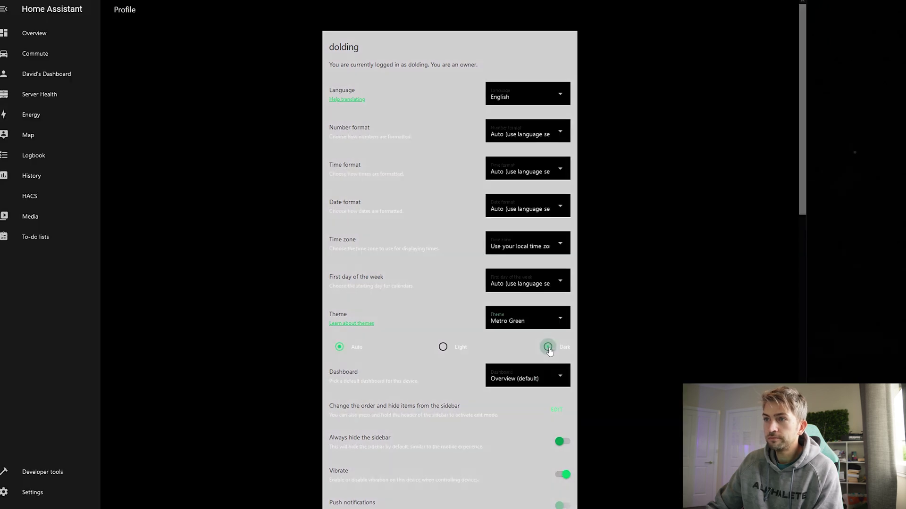
Step: Preview the new theme on the Commute, personal and Server Health dashboards
left_click(45, 53)
left_click(52, 74)
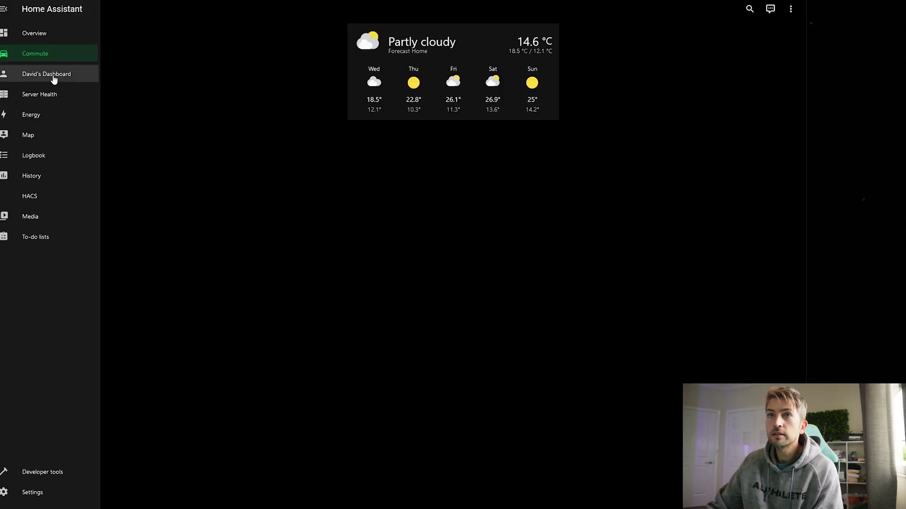
left_click(50, 95)
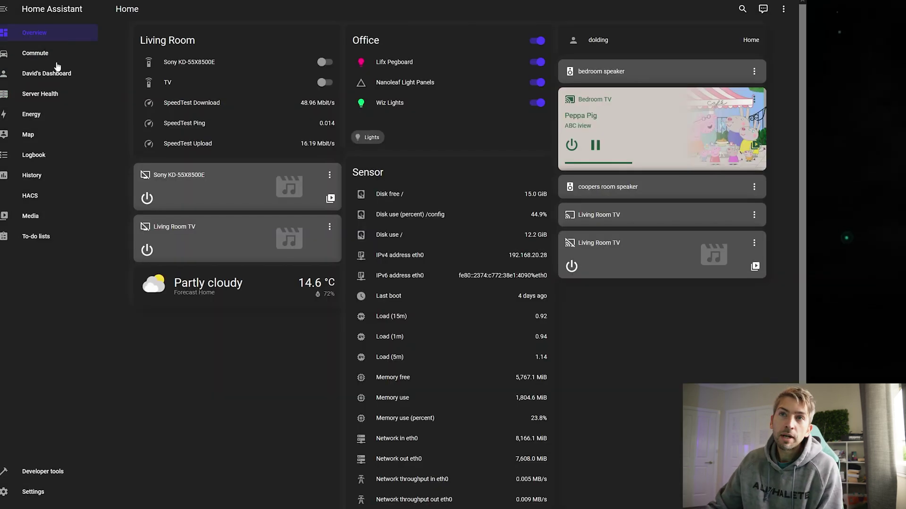
left_click(59, 74)
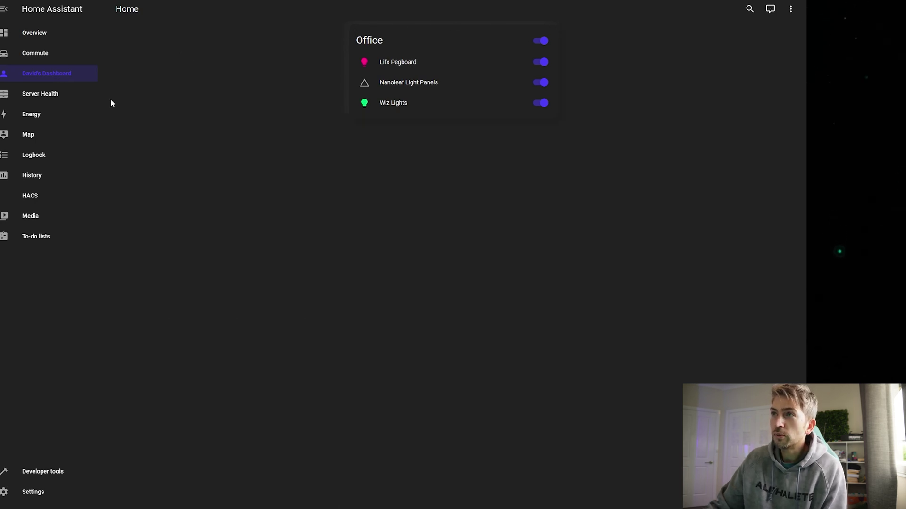
left_click(46, 93)
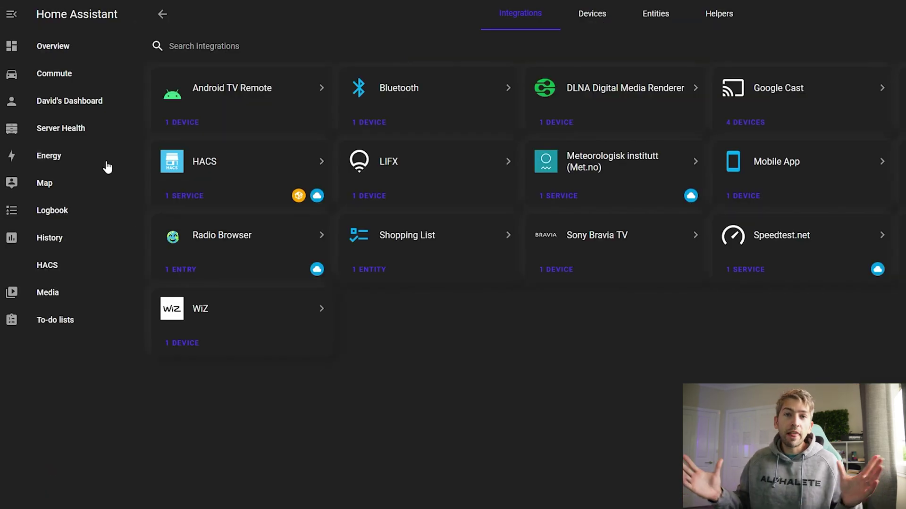
Step: Check the Server Health dashboard, then bring up the Devices & services integrations list
left_click(71, 132)
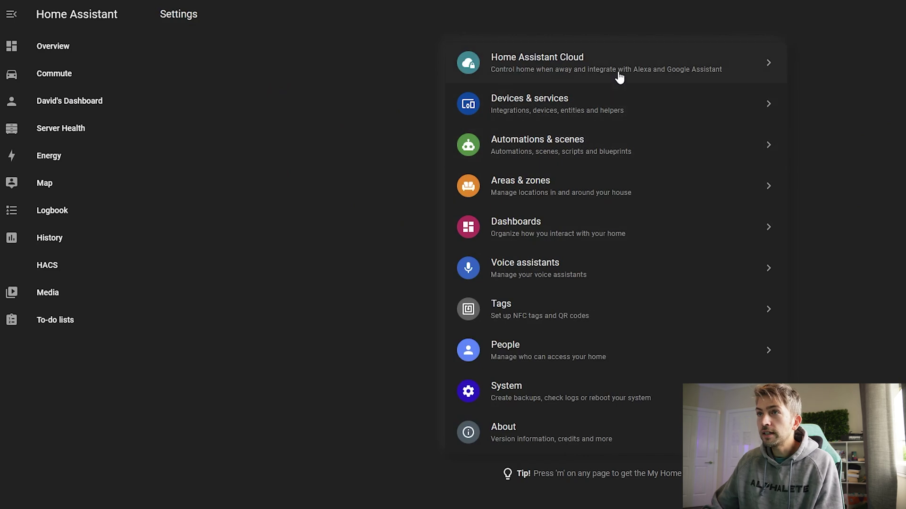
left_click(585, 108)
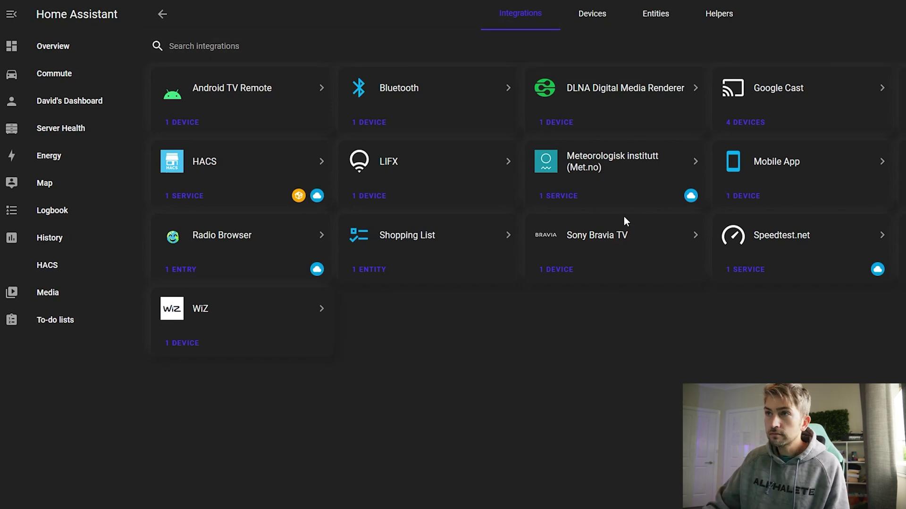
Step: Search 'weather' then 'speed' in Add Integration, find Speedtest.net already configured, and close the dialog
left_click(827, 489)
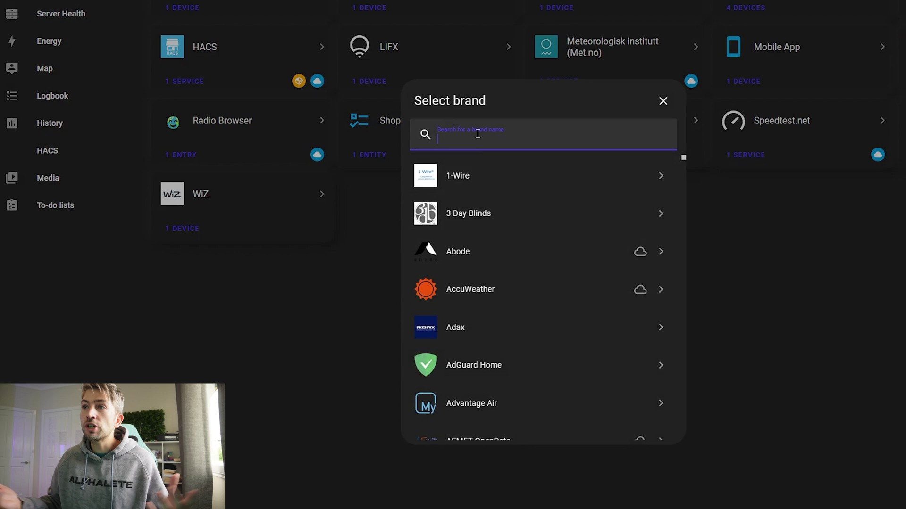
type("weather")
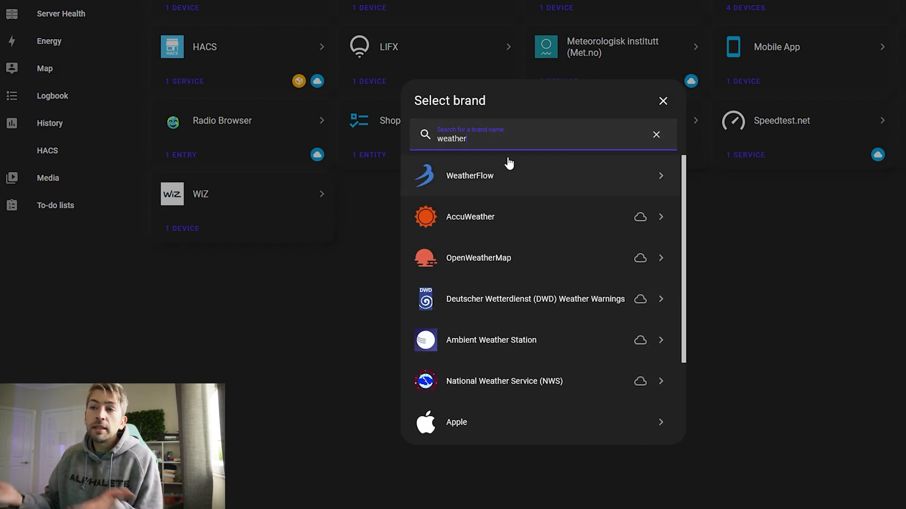
left_click(569, 44)
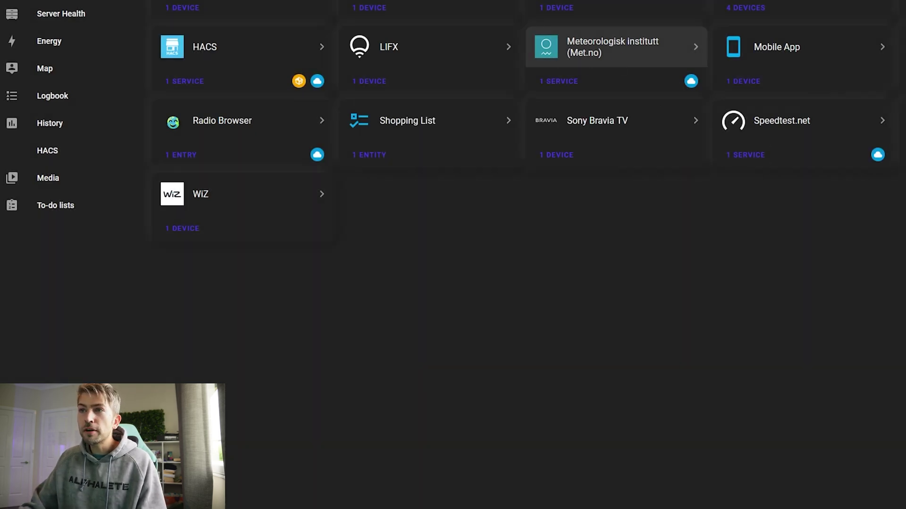
type("speed")
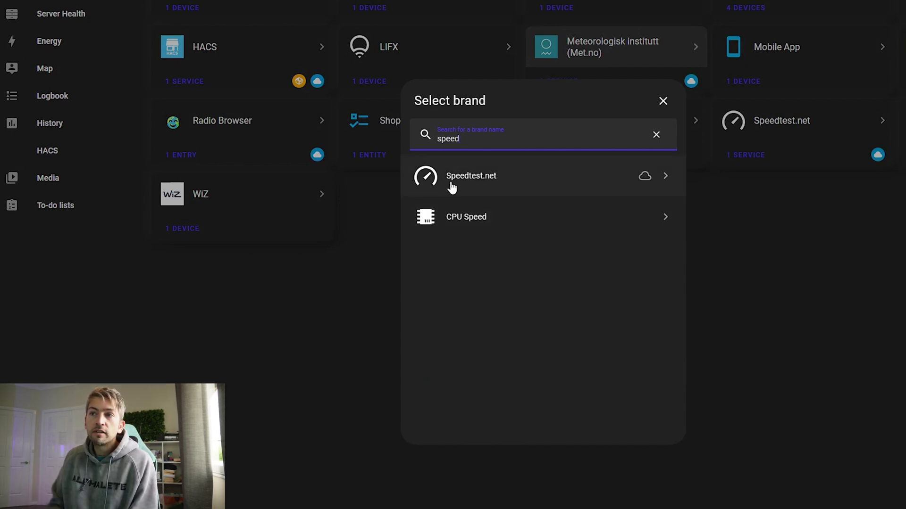
key("Return")
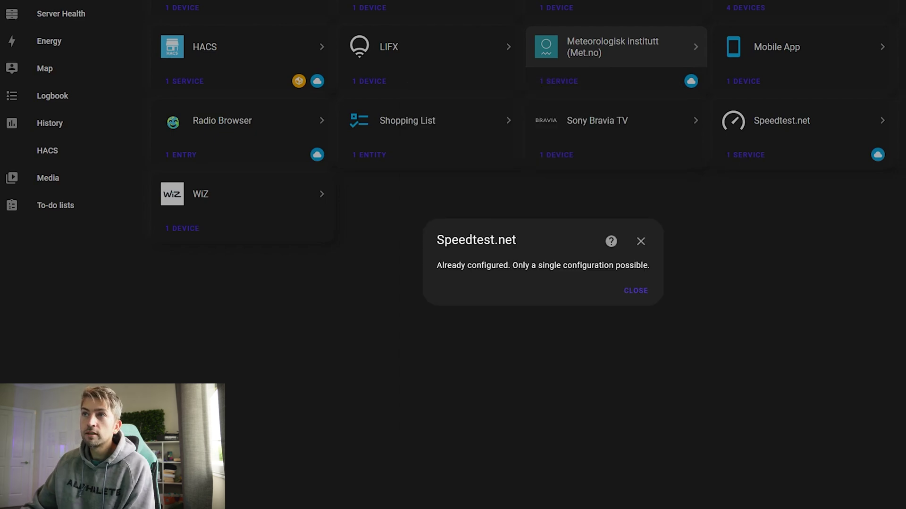
left_click(636, 291)
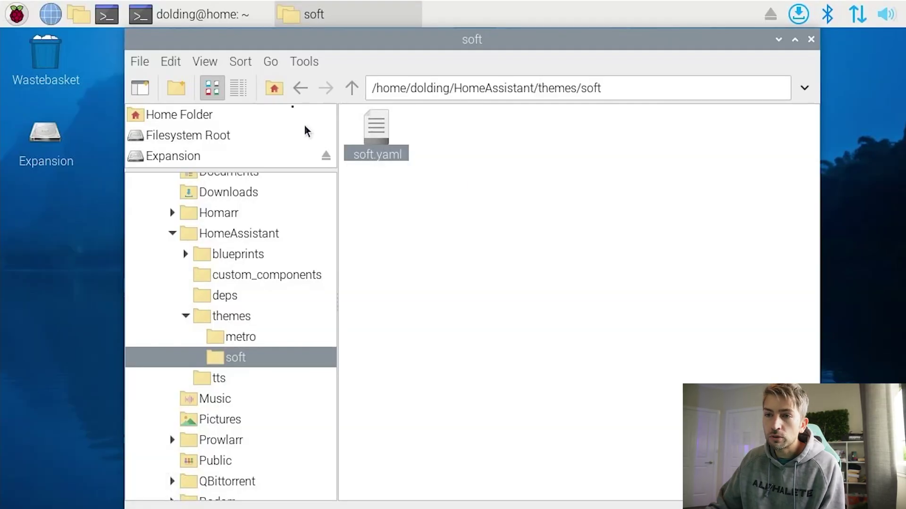
Step: Go up two folders to HomeAssistant and open configuration.yaml in Mousepad
left_click(351, 88)
left_click(351, 88)
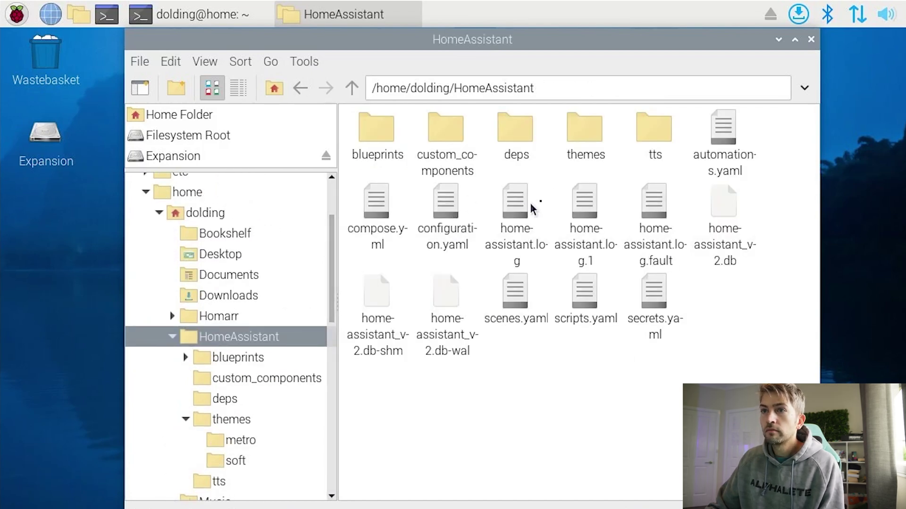
left_click(446, 236)
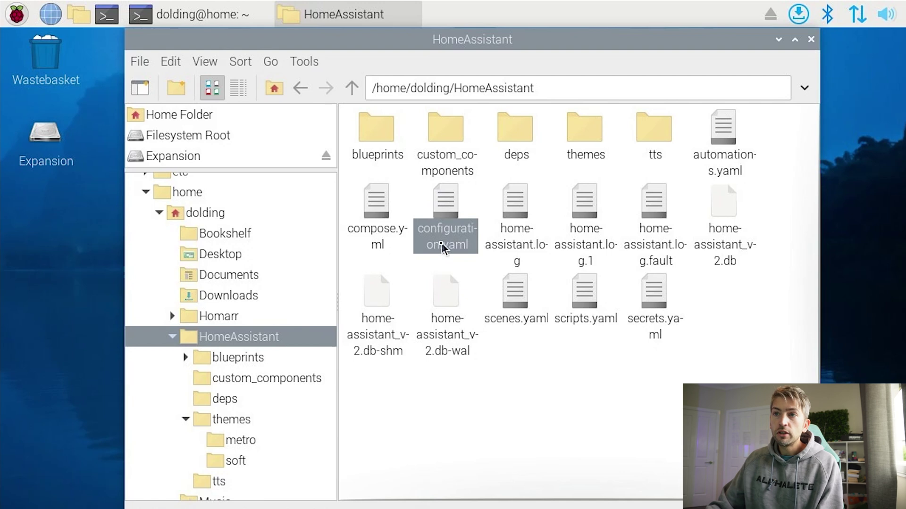
double_click(449, 214)
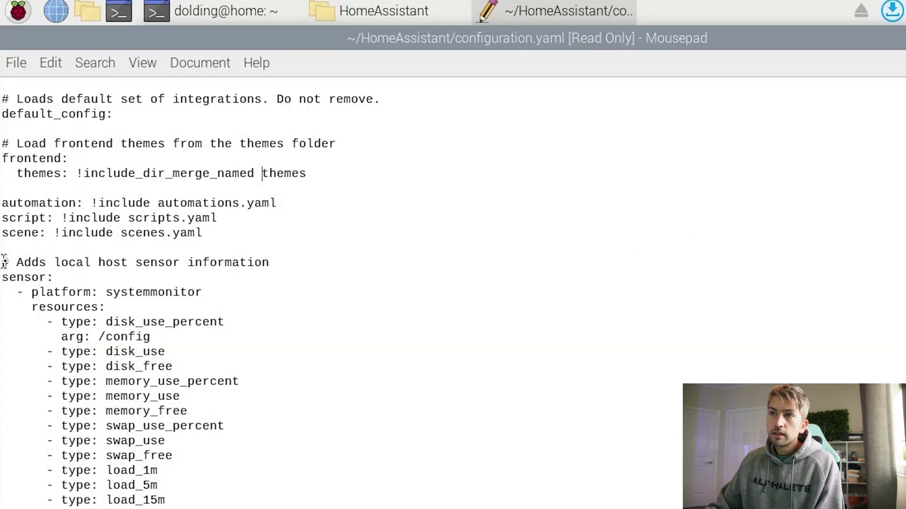
Step: Select from '# Adds local host sensor information' to the end of configuration.yaml
left_click_drag(2, 261, 278, 508)
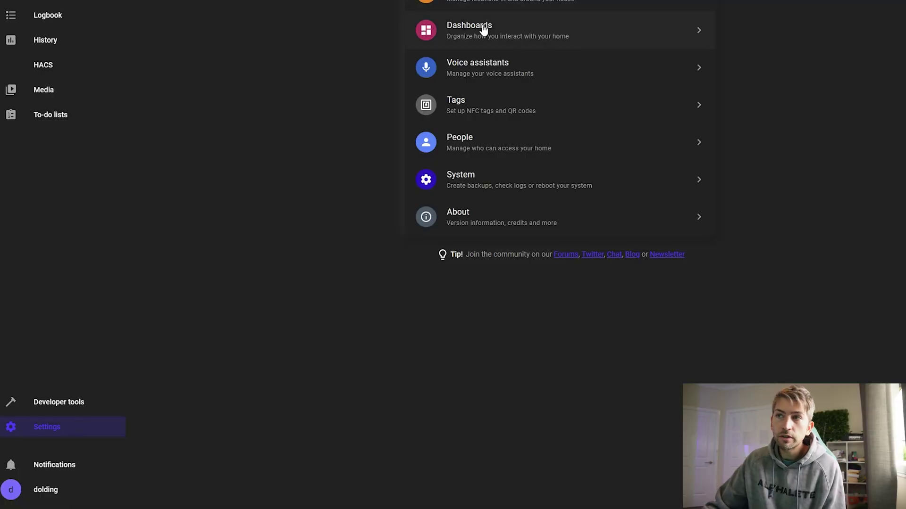
Step: Create the YouTube-Example dashboard with the mdi:account icon and open it from the sidebar
left_click(484, 30)
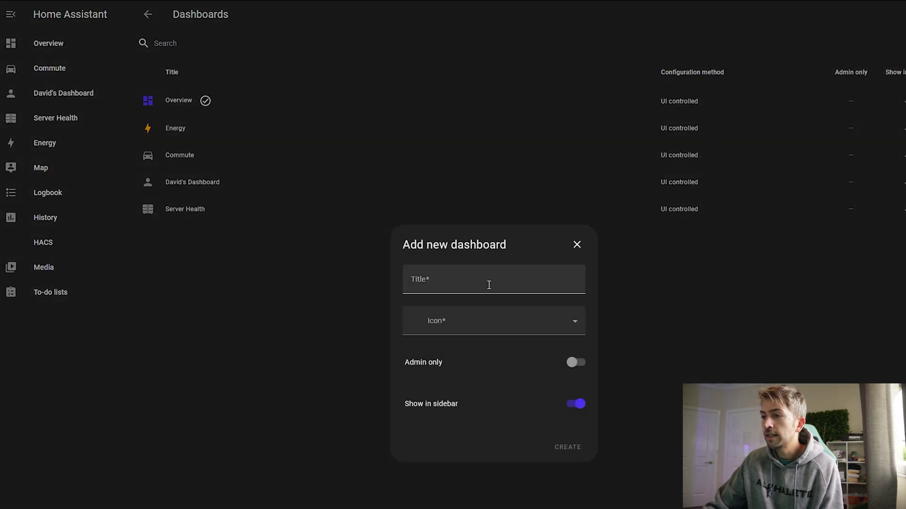
left_click(480, 287)
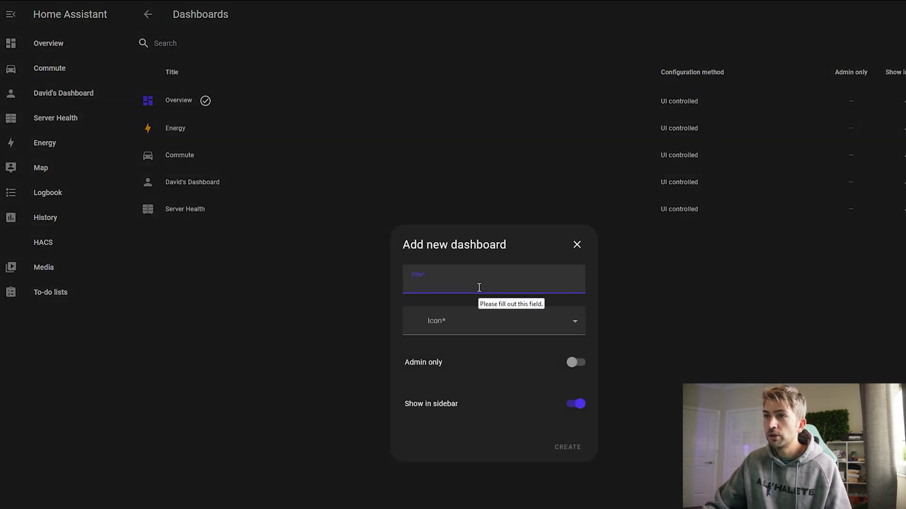
type("Y")
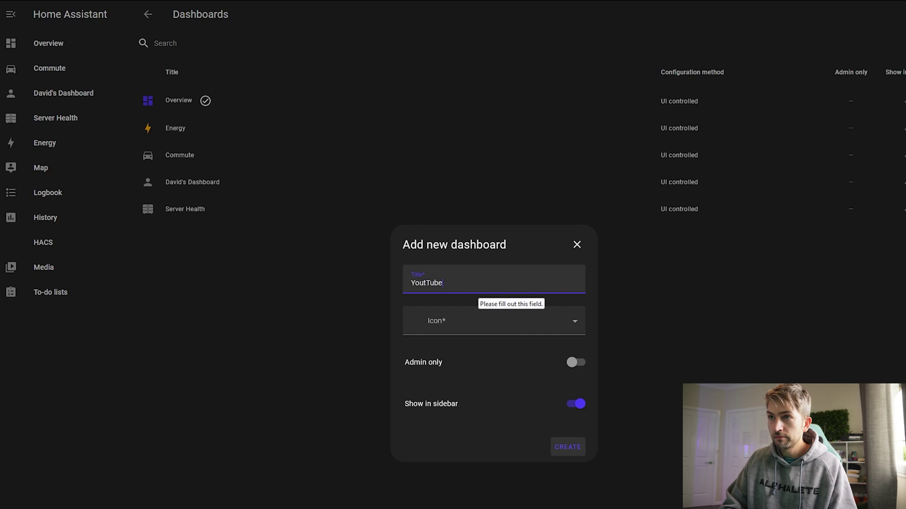
type("ouTube-Example")
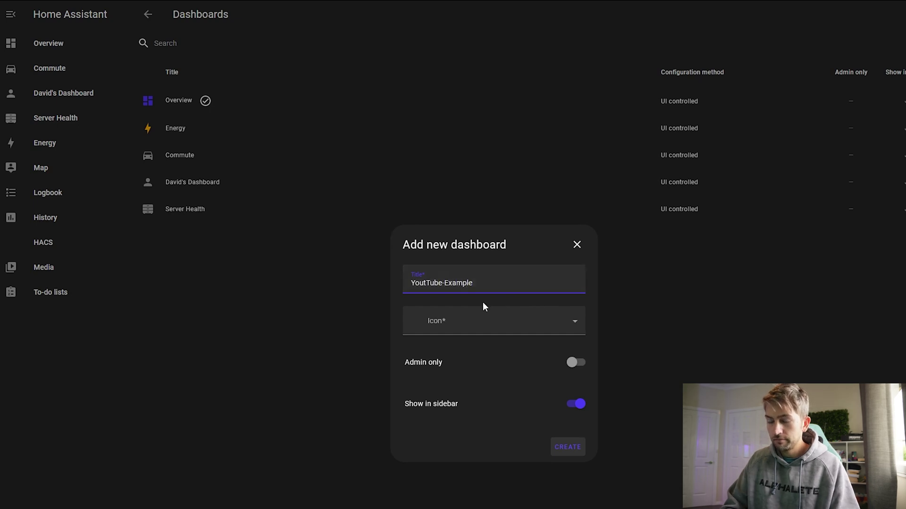
left_click(481, 321)
left_click(471, 359)
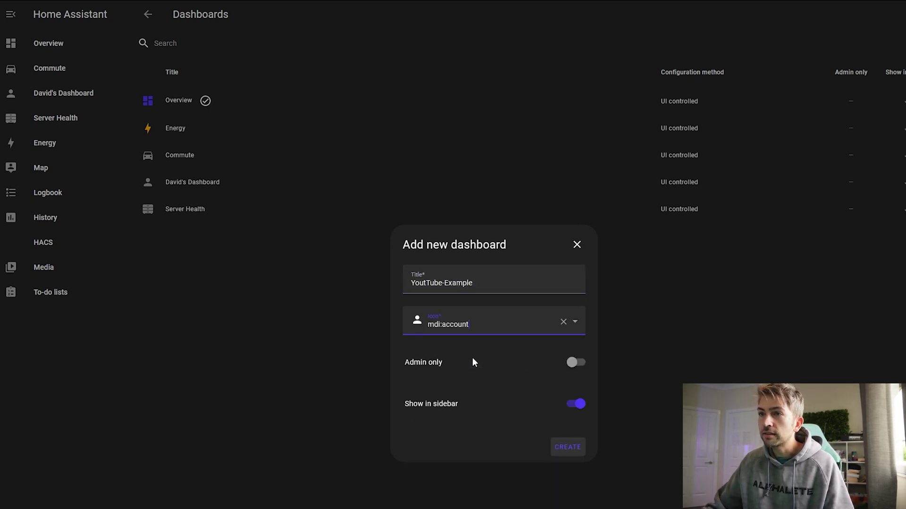
left_click(565, 451)
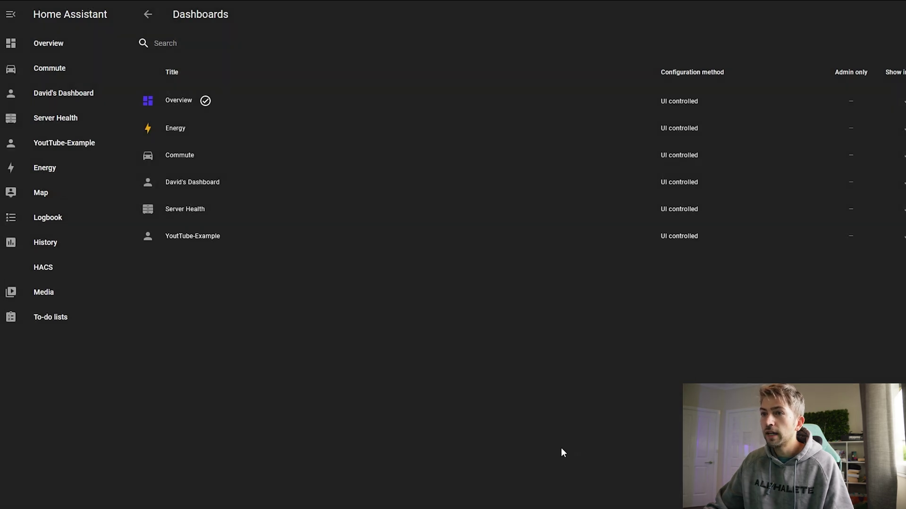
left_click(75, 144)
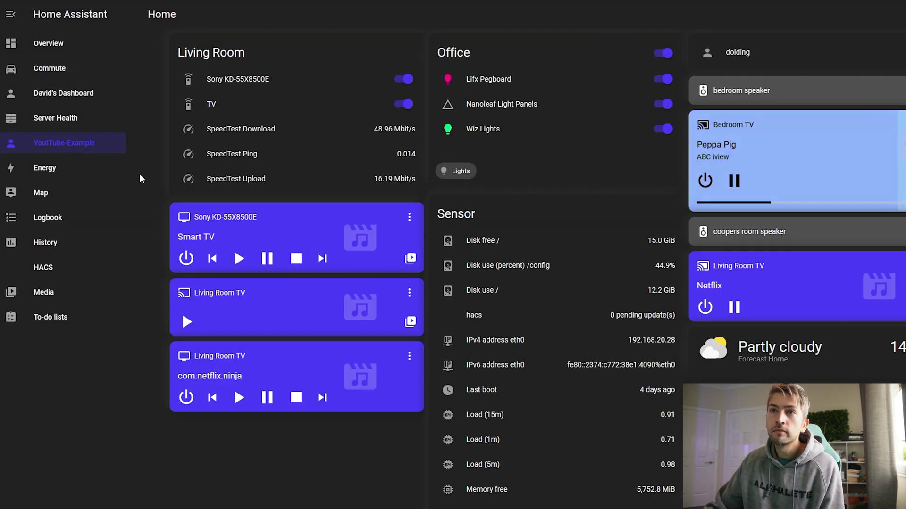
left_click(893, 13)
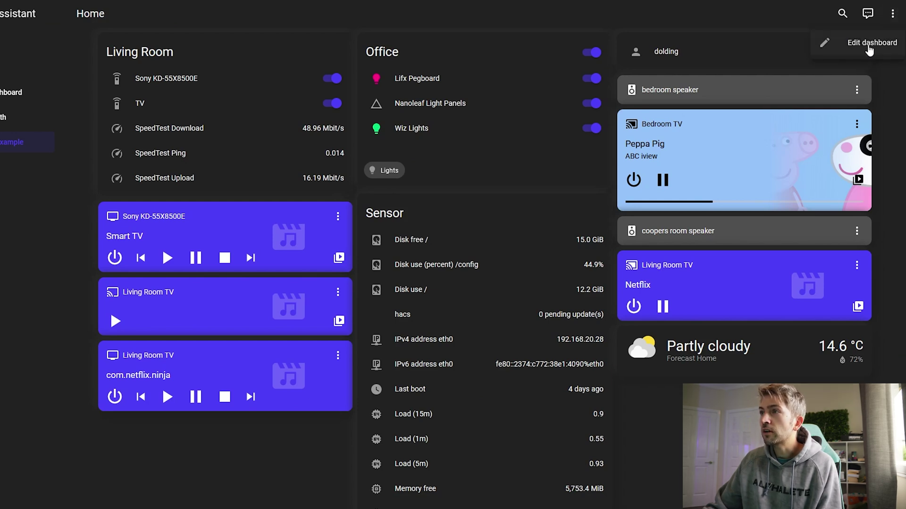
Step: Take control of the YouTube-Example dashboard with 'Start with an empty dashboard' switched on
left_click(869, 45)
left_click(287, 384)
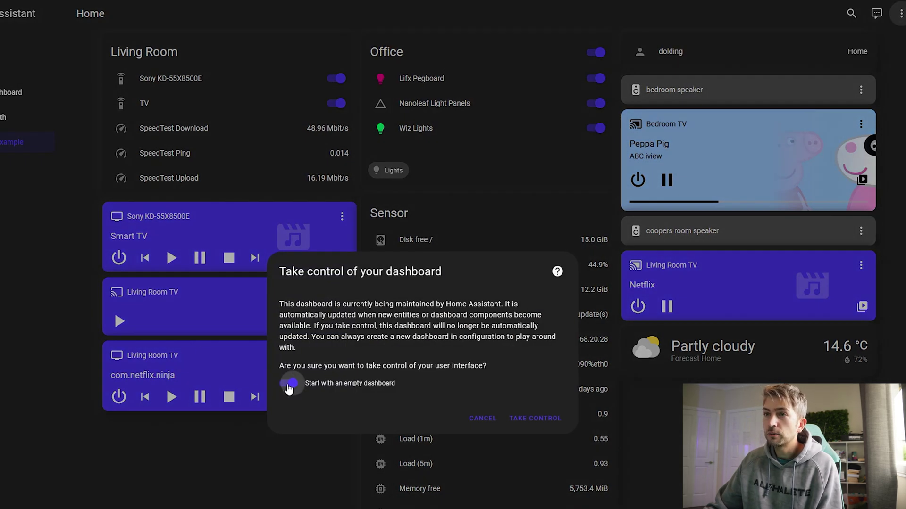
left_click(547, 420)
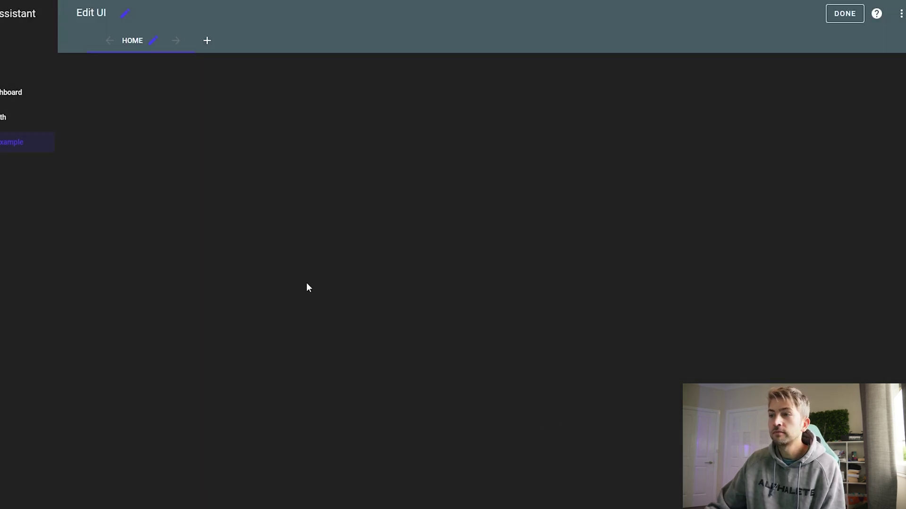
Step: Add gauge cards for Disk use (percent) /config and Memory use (percent)
left_click(844, 486)
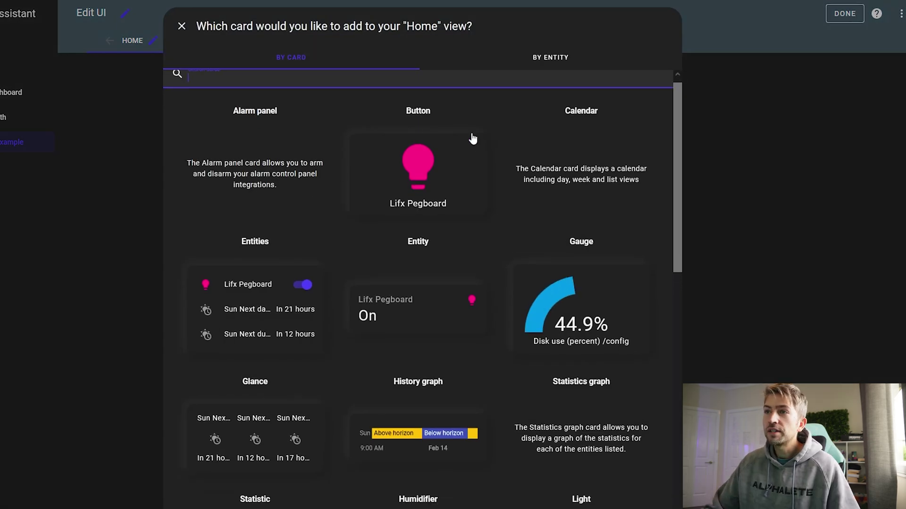
left_click(578, 307)
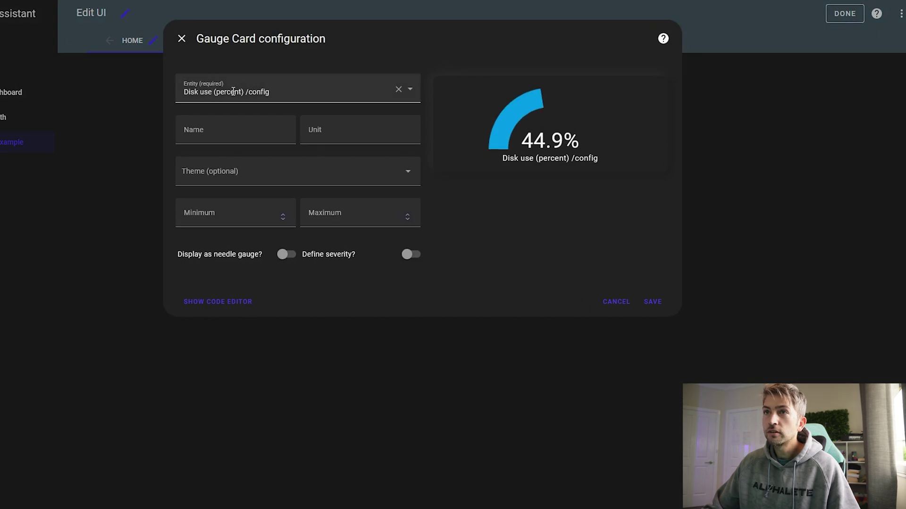
left_click(258, 89)
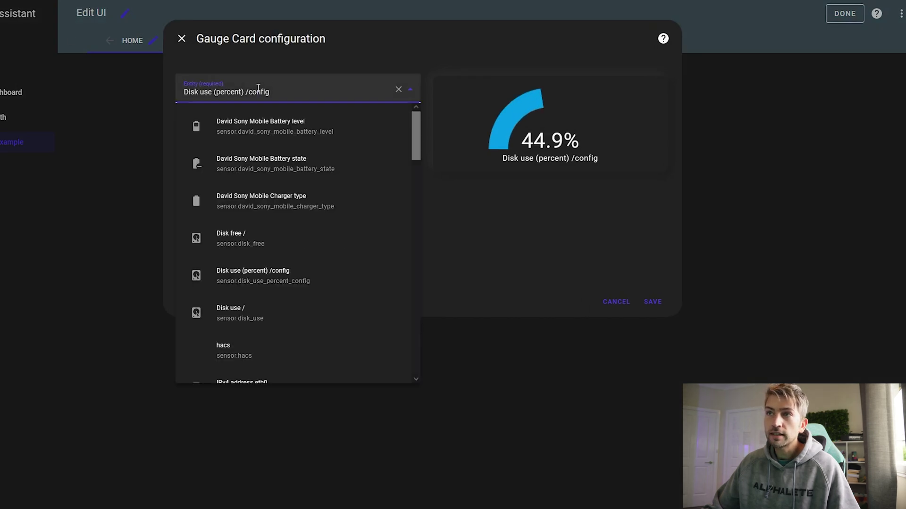
key("ctrl+a")
key("BackSpace")
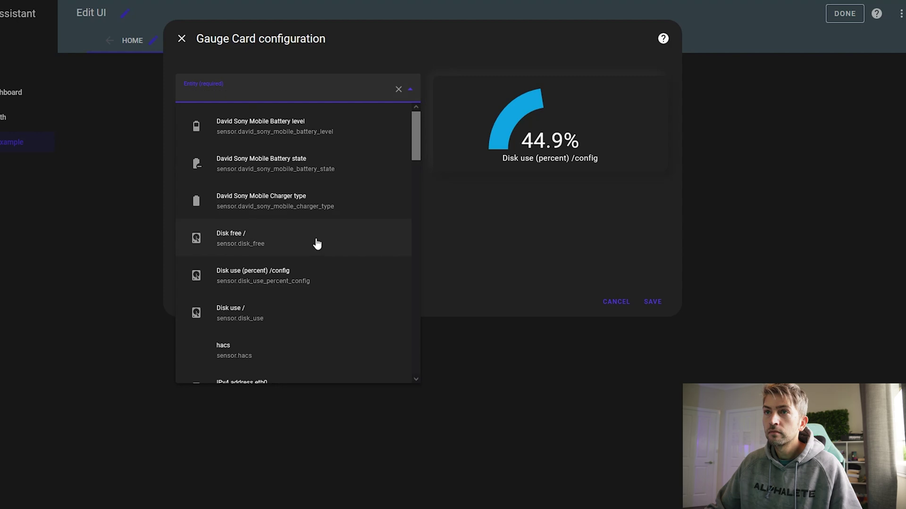
left_click(283, 273)
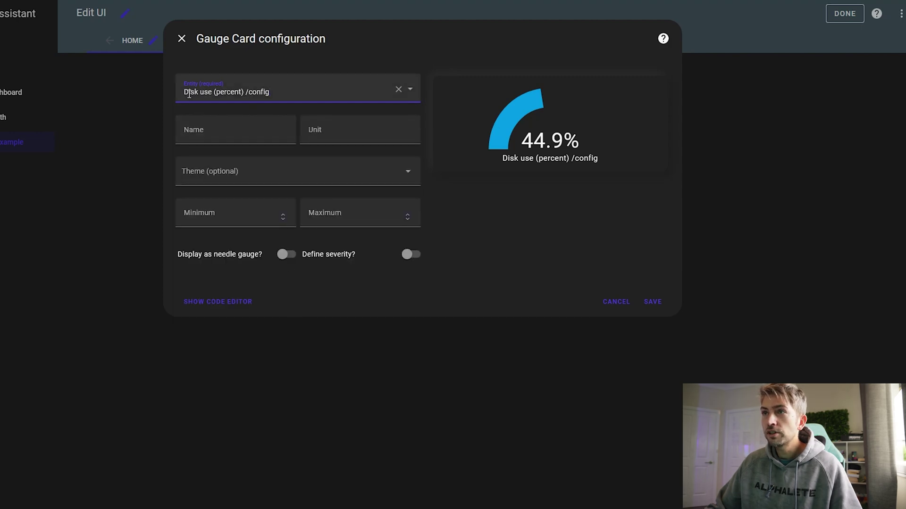
left_click(650, 302)
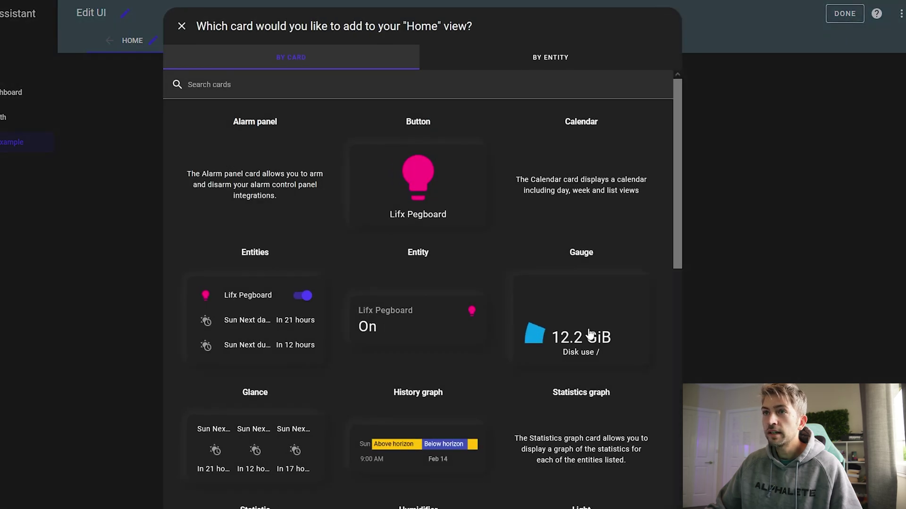
left_click(585, 333)
left_click(208, 90)
key("ctrl+a")
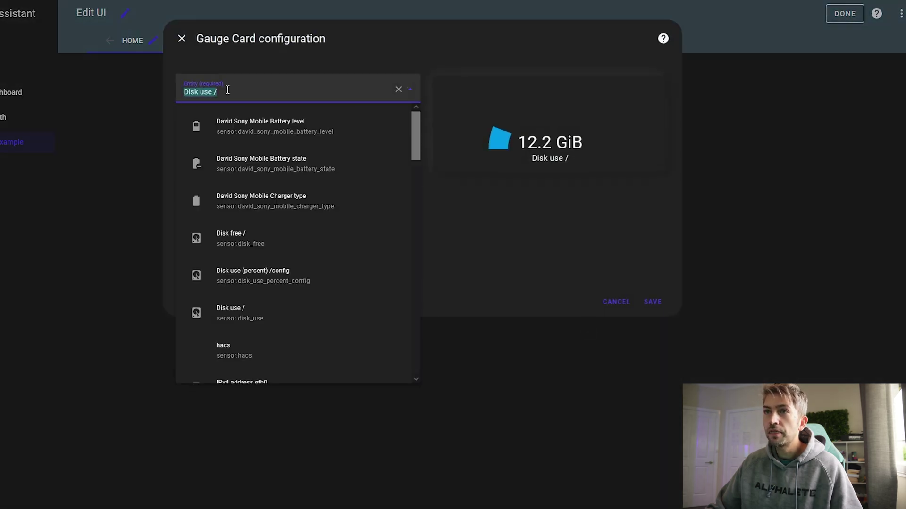
type("memory")
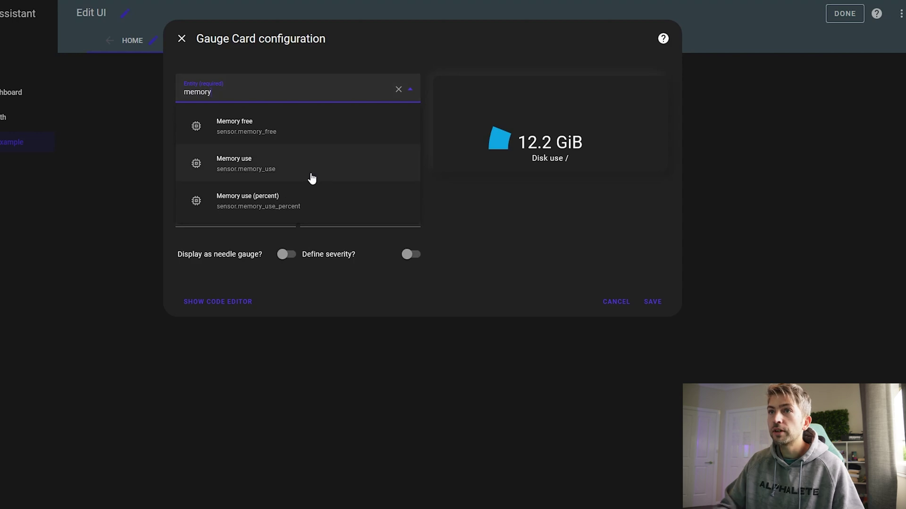
left_click(295, 196)
left_click(656, 300)
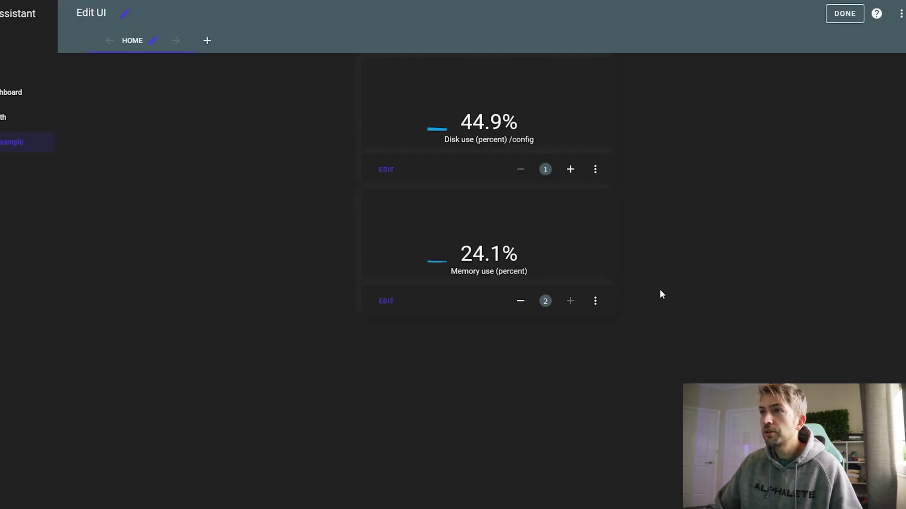
Step: Add gauge cards for Processor use and Processor temperature
left_click(849, 490)
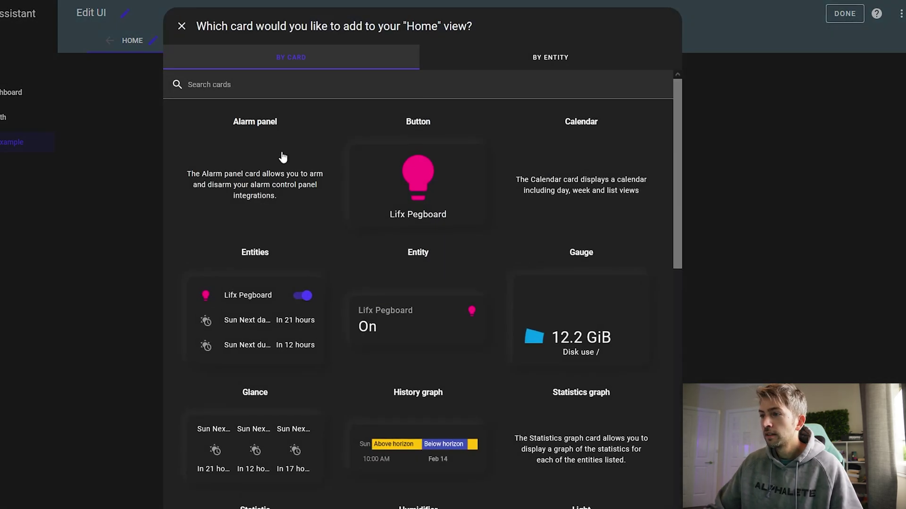
left_click(277, 85)
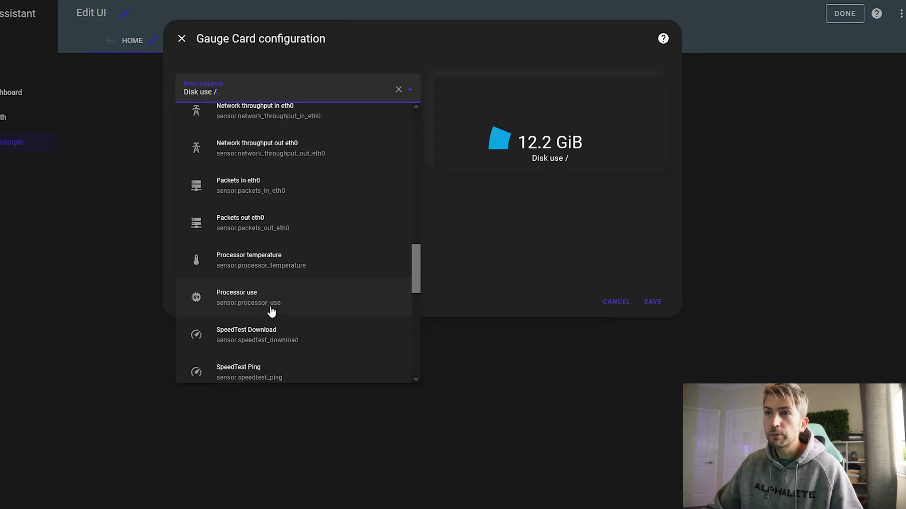
left_click(267, 302)
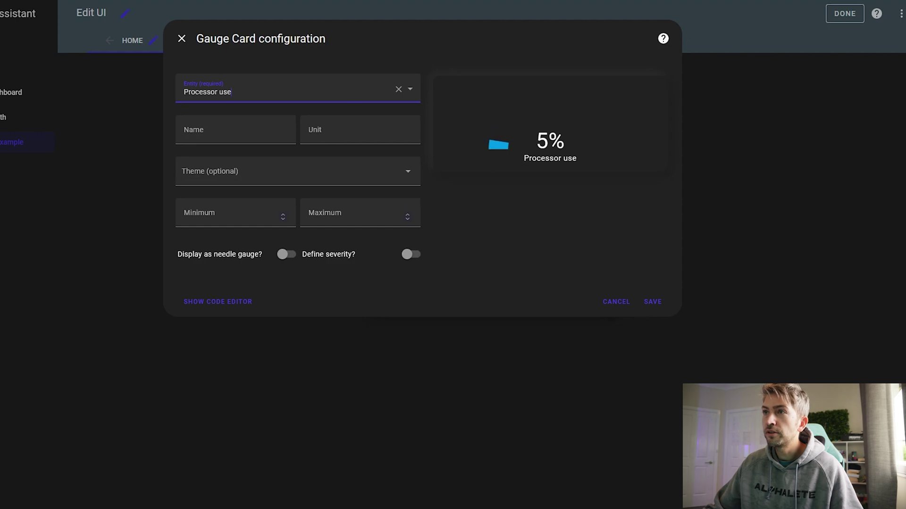
left_click(652, 301)
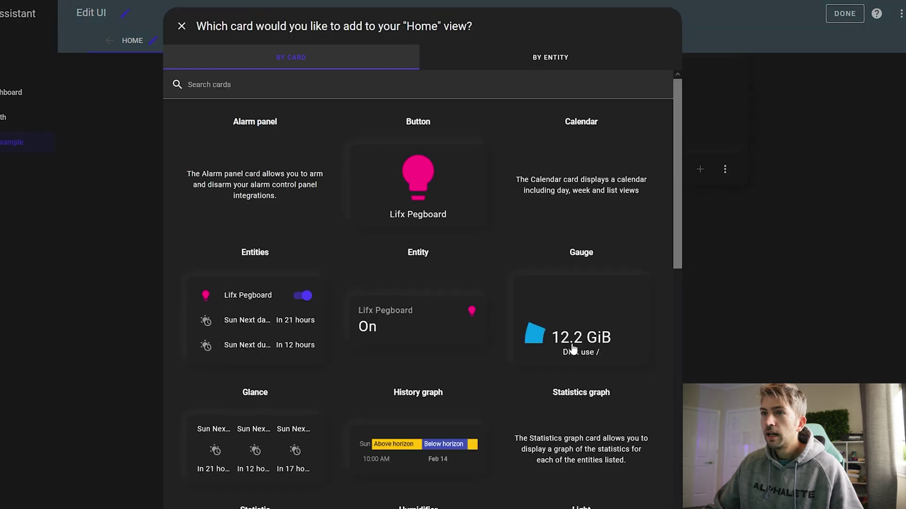
left_click(571, 346)
left_click(259, 91)
key("BackSpace")
key("BackSpace")
key("BackSpace")
key("BackSpace")
key("BackSpace")
key("BackSpace")
key("BackSpace")
key("BackSpace")
key("BackSpace")
key("BackSpace")
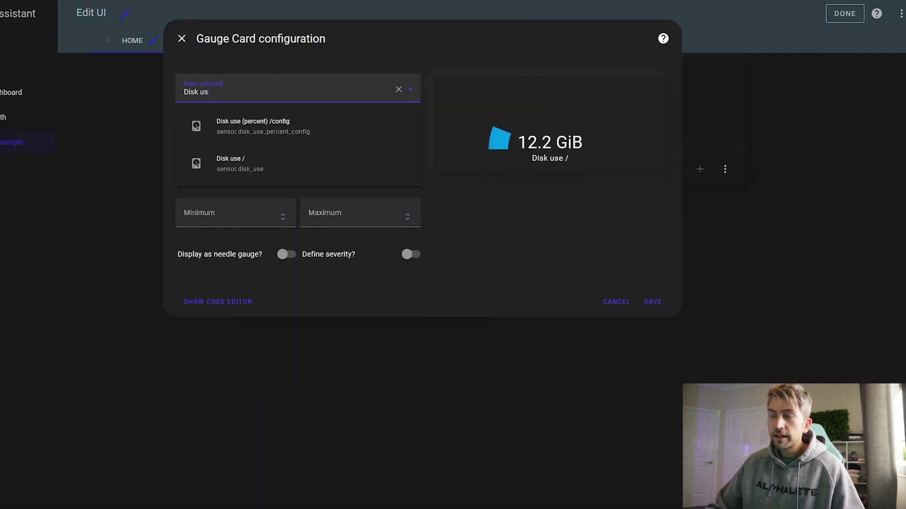
type("temp")
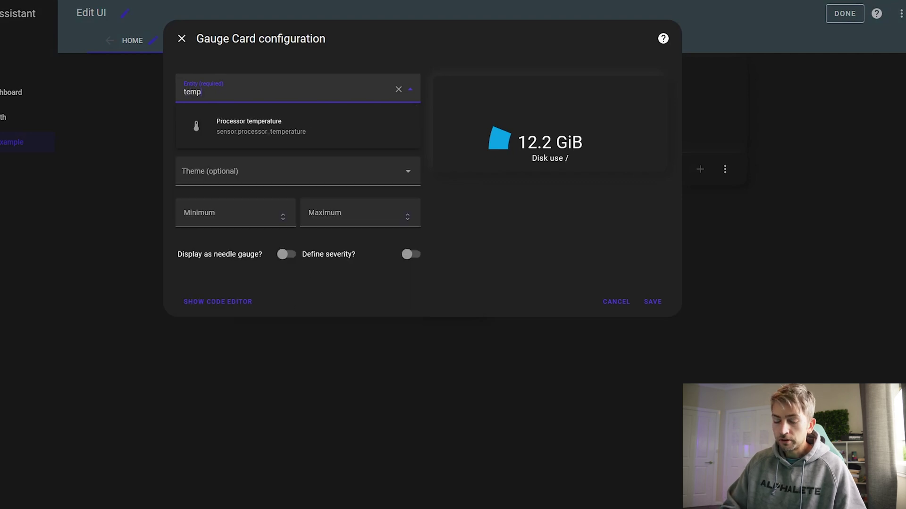
left_click(239, 130)
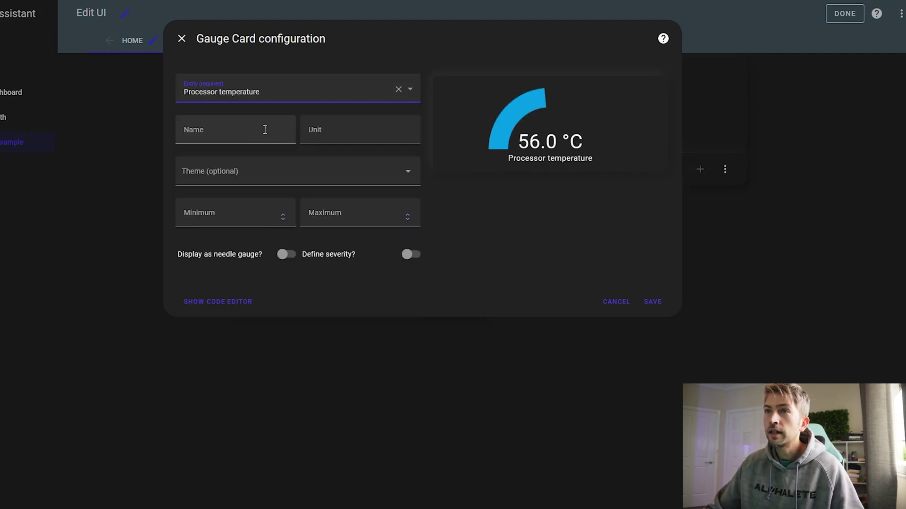
left_click(654, 304)
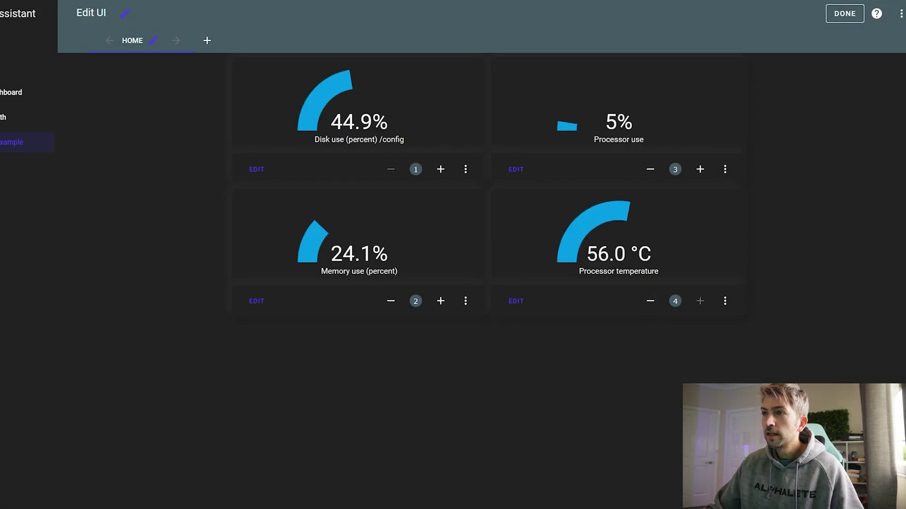
Step: Add a Sensor card with its entity set to Processor temperature
left_click(849, 490)
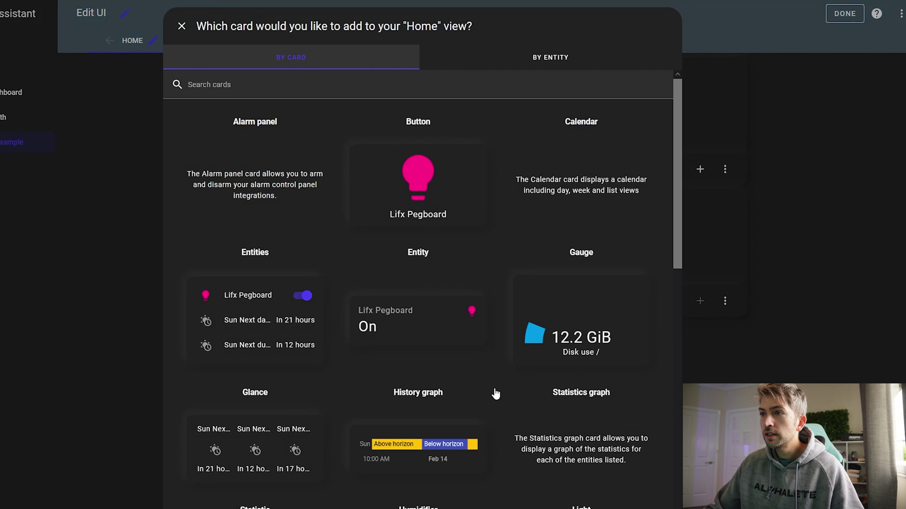
scroll(446, 389, "down", 15)
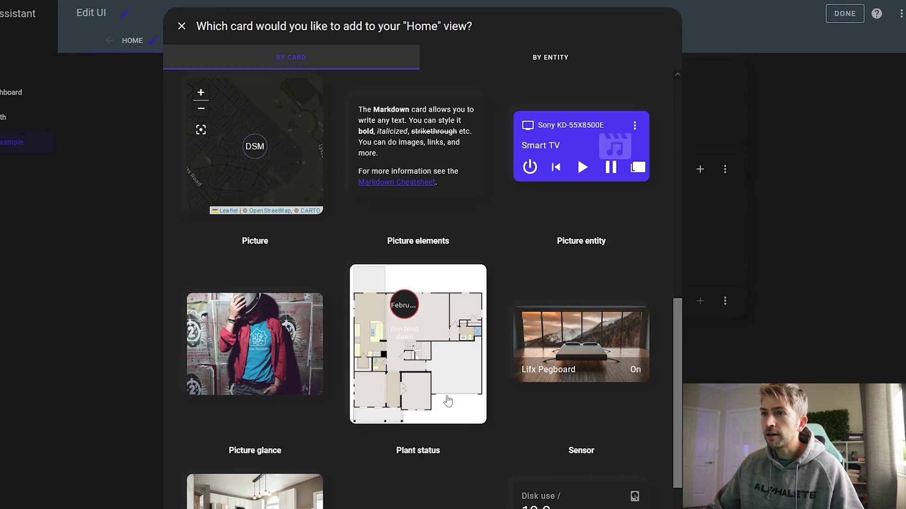
scroll(451, 400, "up", 5)
scroll(583, 353, "down", 4)
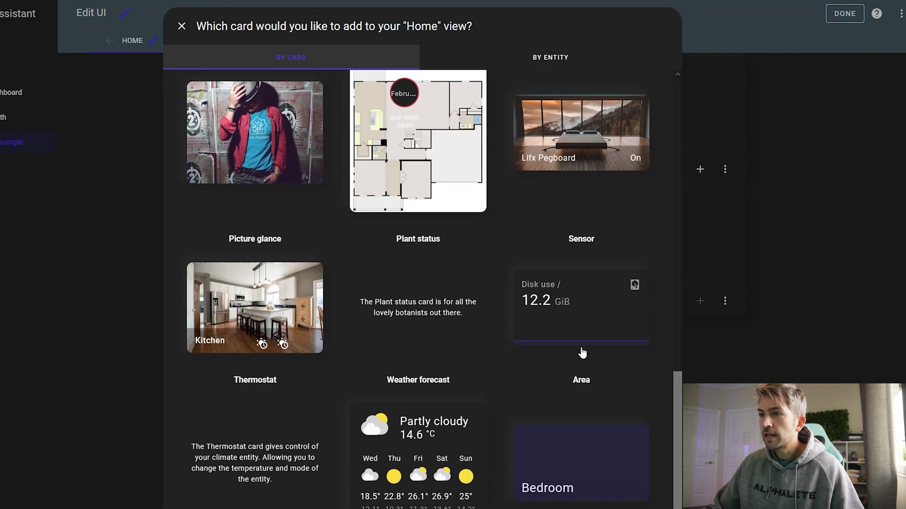
left_click(589, 313)
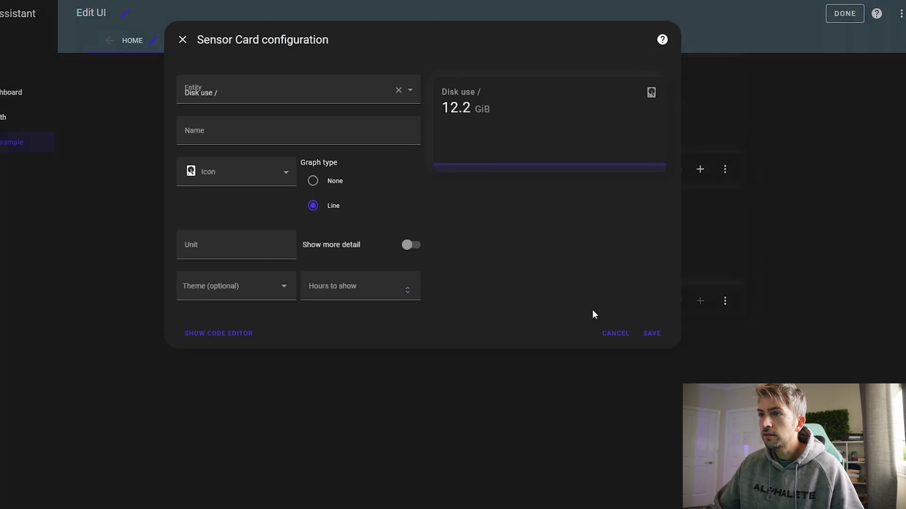
left_click(245, 92)
key("BackSpace")
key("BackSpace")
key("BackSpace")
key("BackSpace")
key("BackSpace")
key("BackSpace")
key("BackSpace")
key("BackSpace")
key("BackSpace")
key("BackSpace")
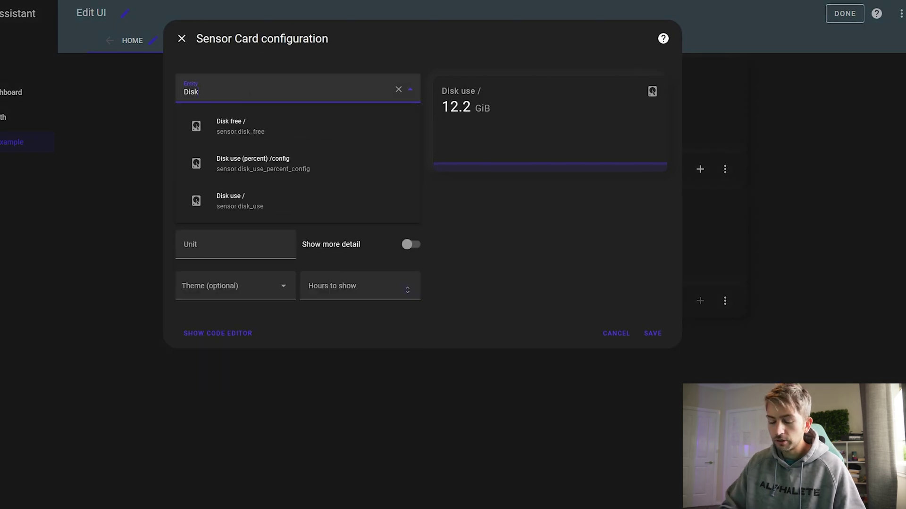
type("temper")
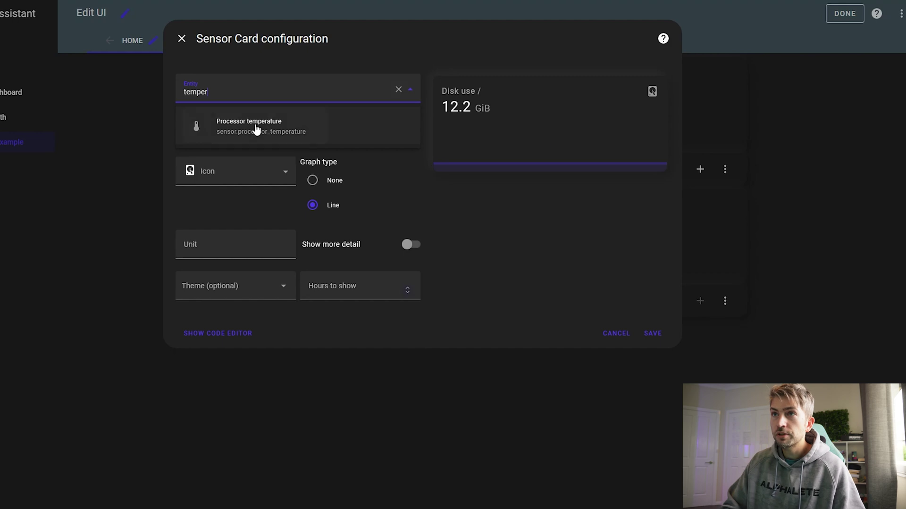
left_click(254, 127)
Step: Name the card 'Temp Example', keep the Line graph, save it, and glance at disk use history
left_click(251, 136)
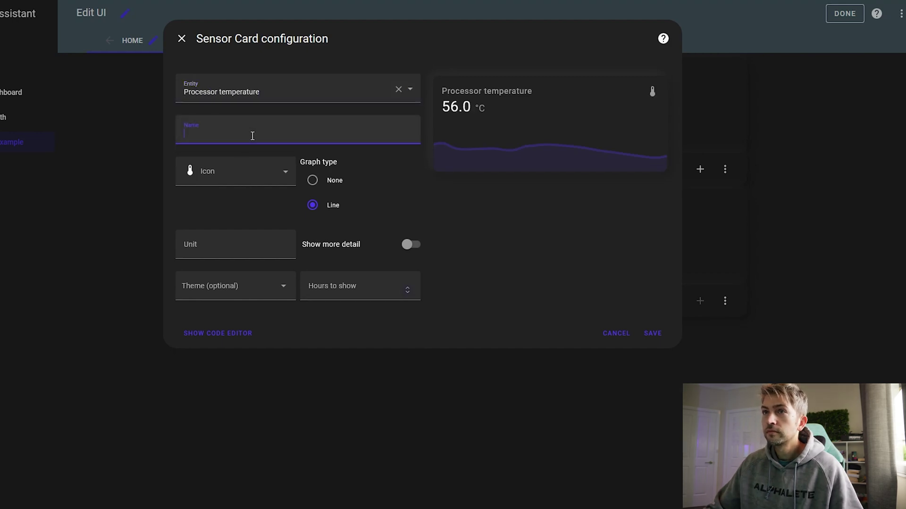
type("Temp Exam")
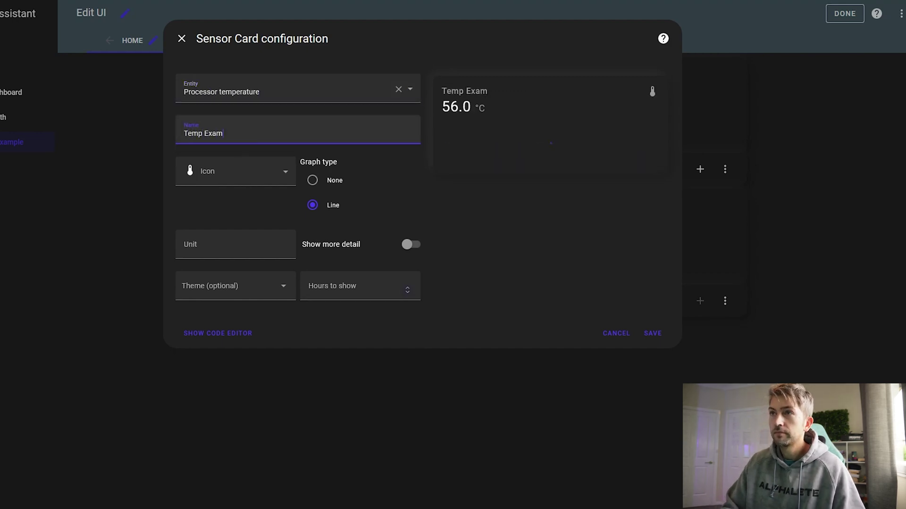
type("p[le")
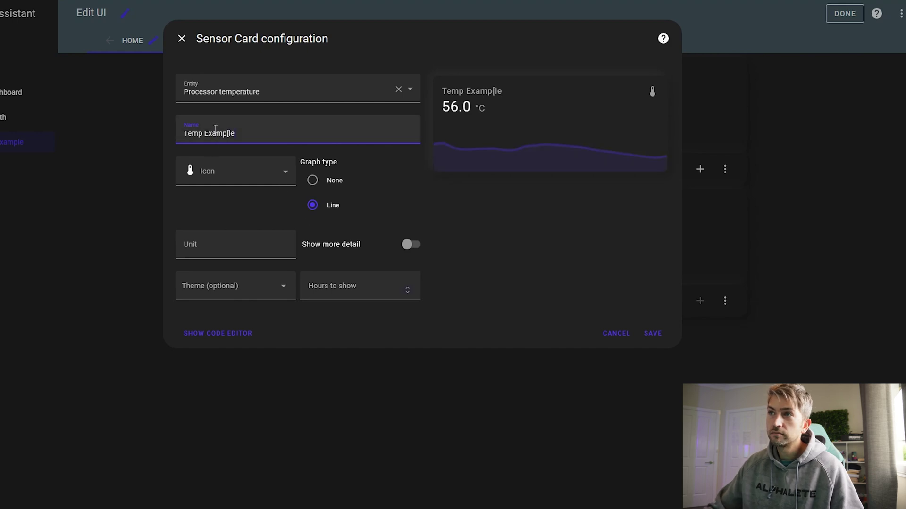
double_click(222, 133)
key("BackSpace")
key("Delete")
key("Delete")
key("Delete")
type("Ex")
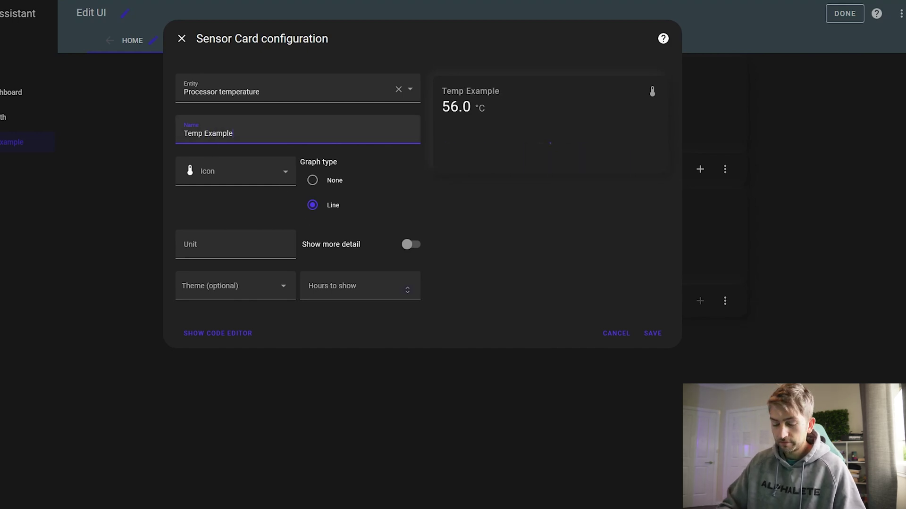
left_click(314, 183)
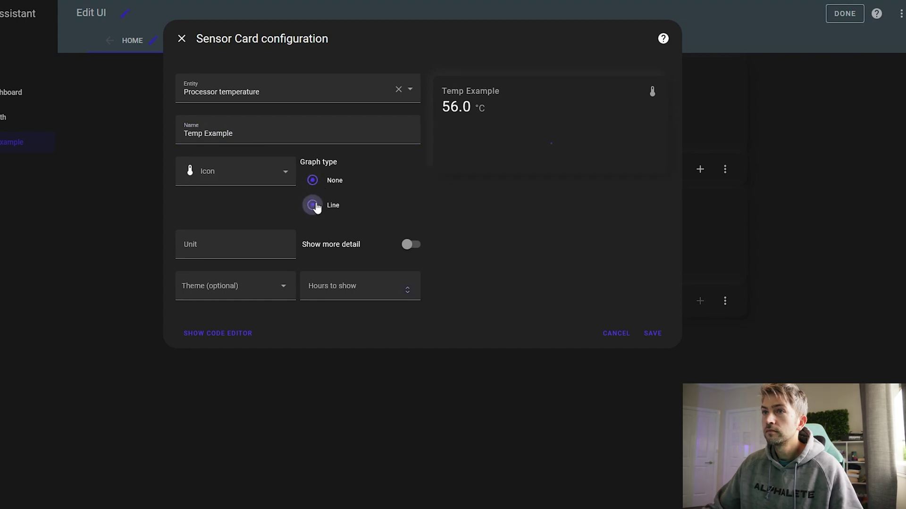
left_click(314, 205)
left_click(653, 333)
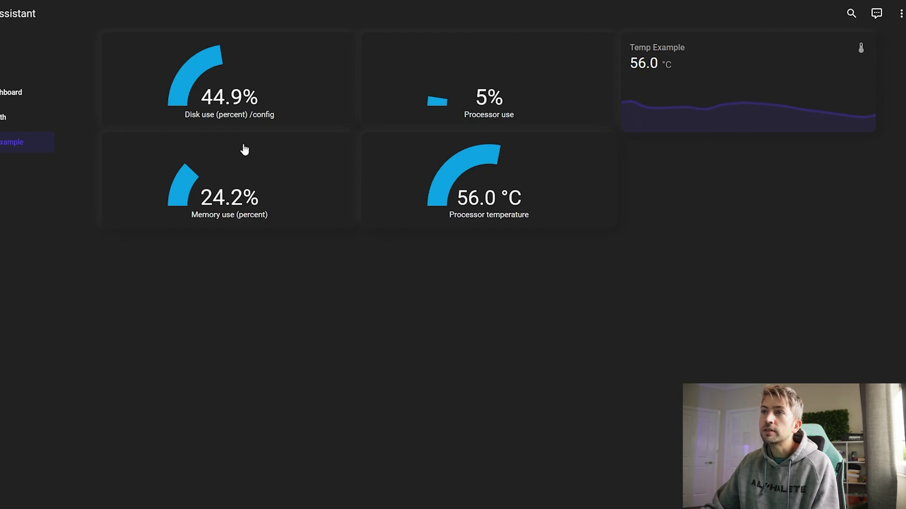
left_click(244, 70)
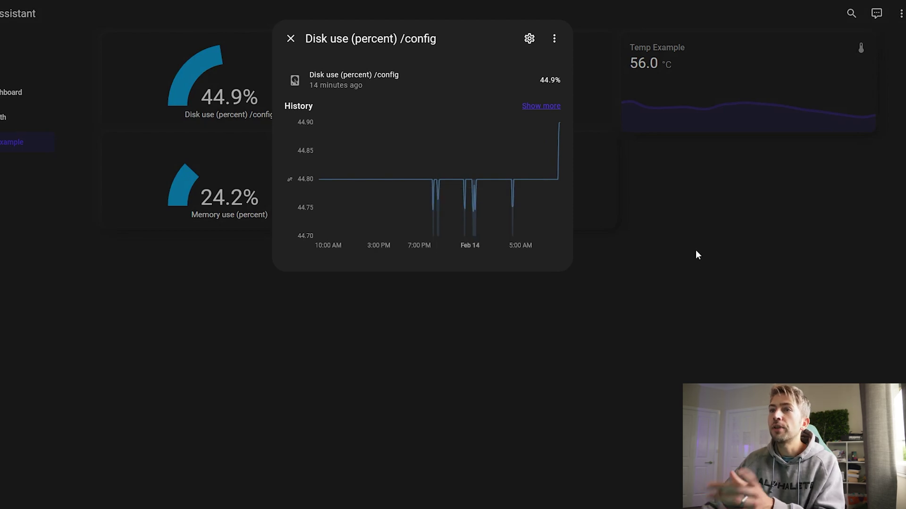
left_click(732, 251)
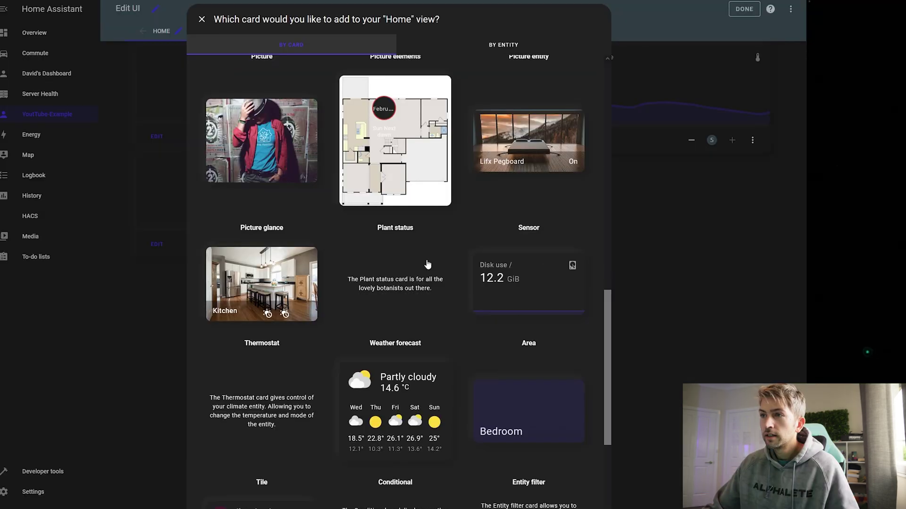
Step: Add a Sensor card showing SpeedTest Download
left_click(527, 285)
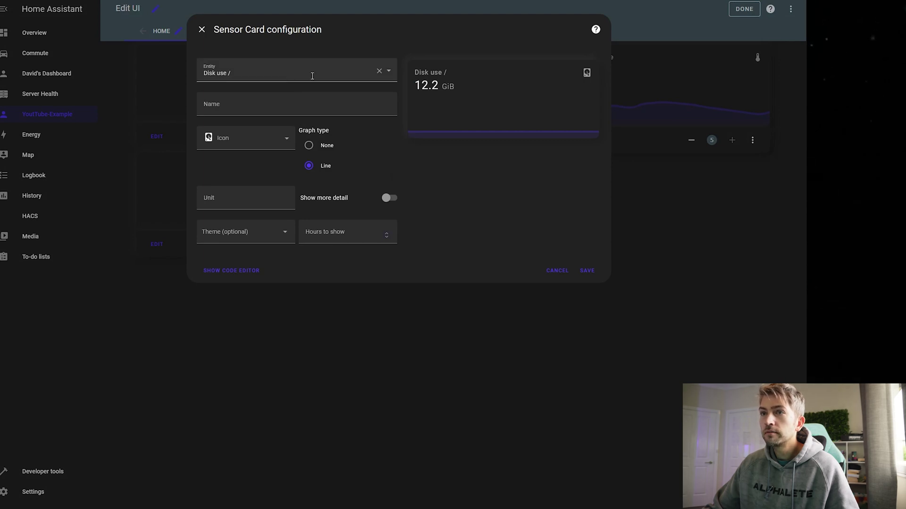
left_click(339, 72)
key("ctrl+a")
type("speed")
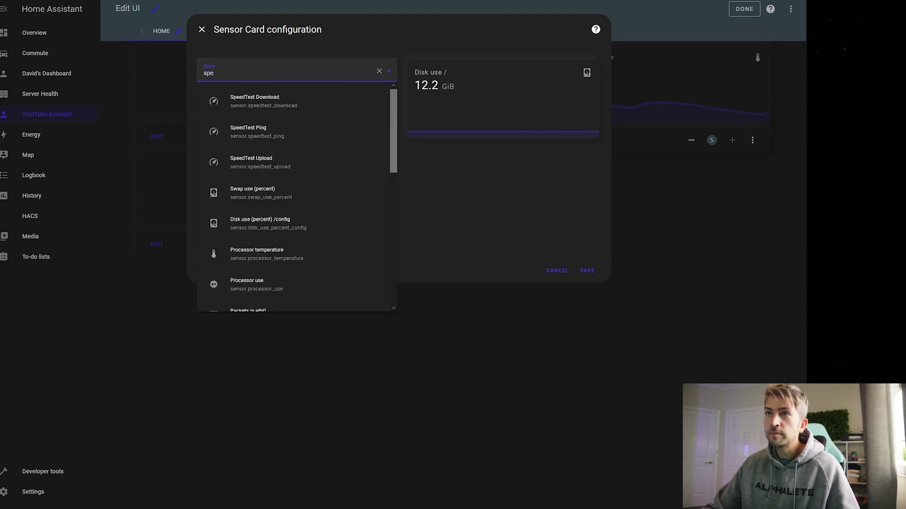
left_click(276, 105)
left_click(260, 110)
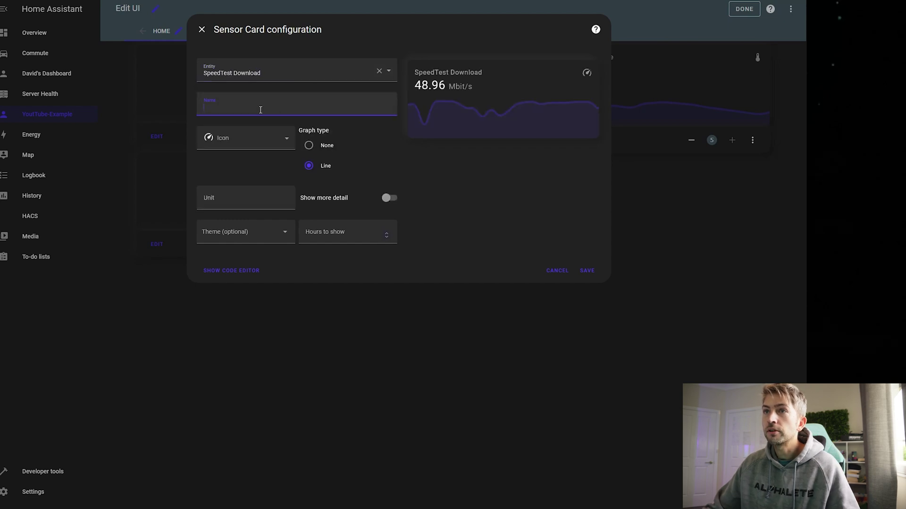
left_click(588, 272)
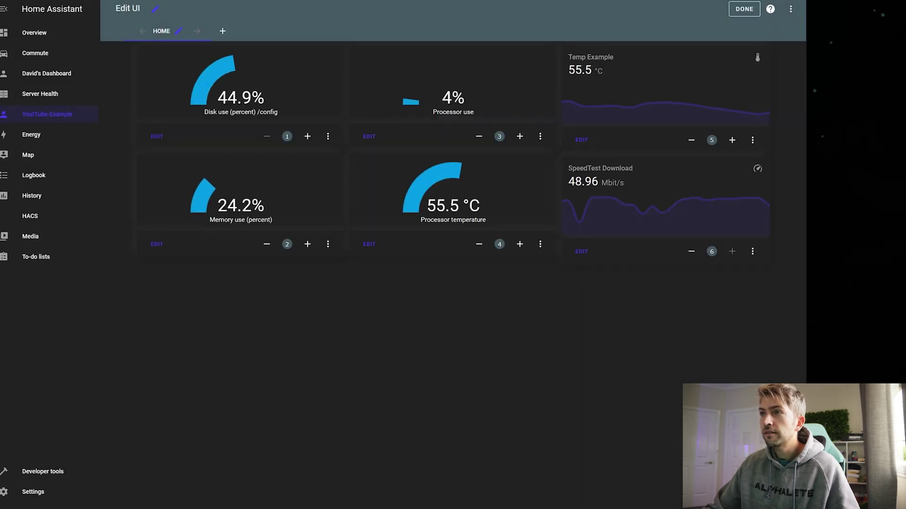
Step: Add a second Sensor card showing SpeedTest Upload
left_click(764, 493)
left_click(530, 304)
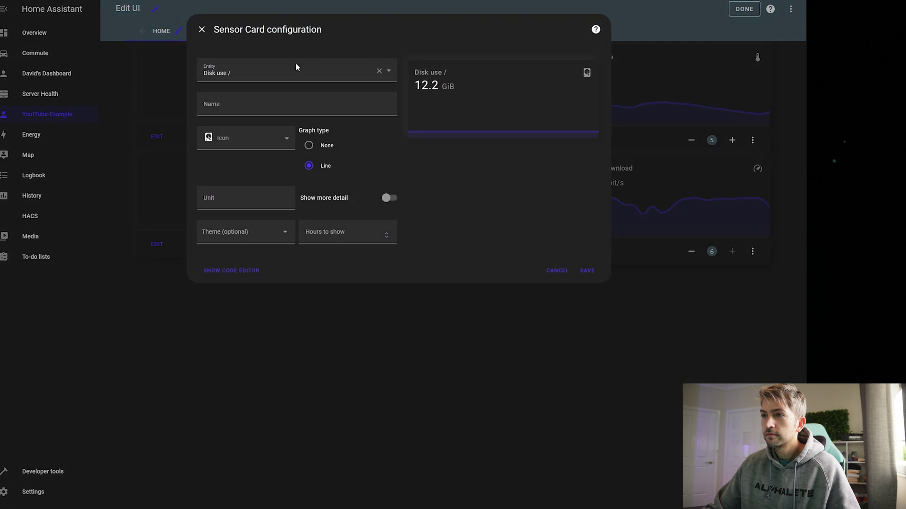
left_click(295, 68)
type("uplo")
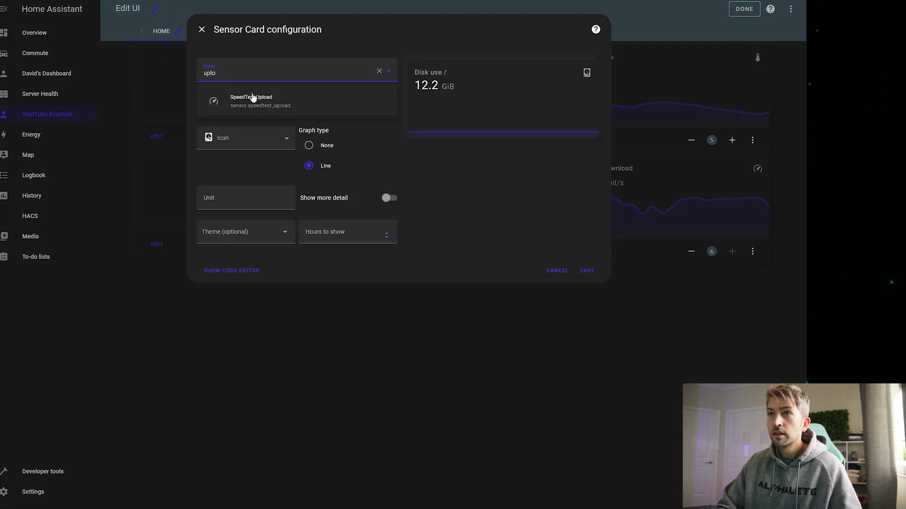
left_click(272, 101)
left_click(593, 272)
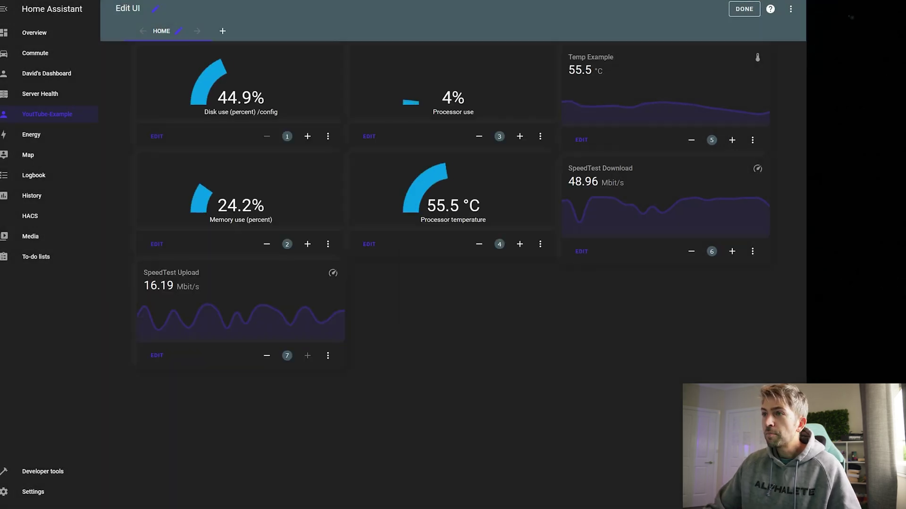
Step: Add a SpeedTest Ping Sensor card, then leave dashboard edit mode
left_click(764, 493)
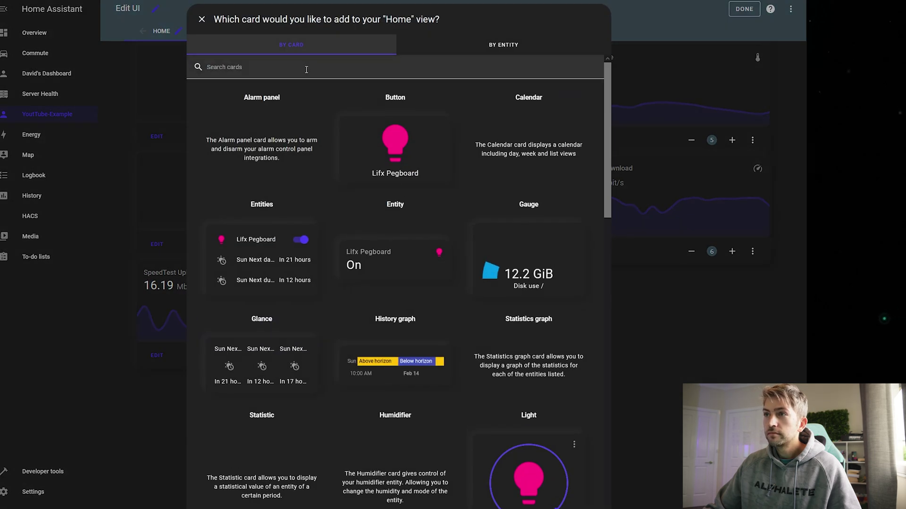
scroll(354, 141, "down", 10)
left_click(529, 99)
left_click(217, 73)
type("ping")
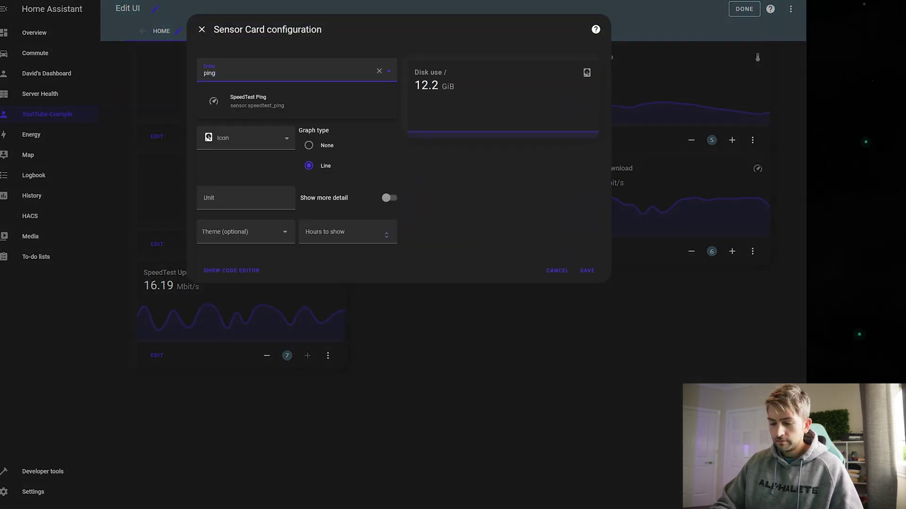
left_click(248, 101)
left_click(587, 272)
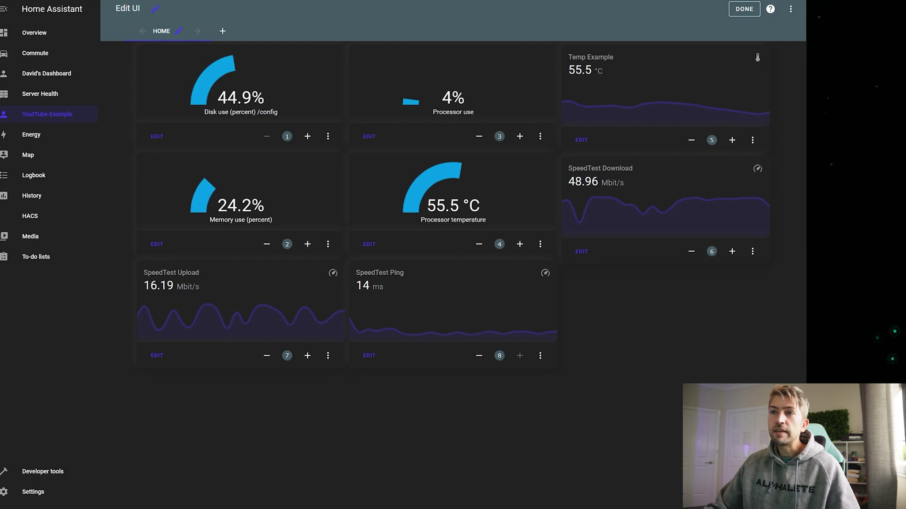
left_click(744, 9)
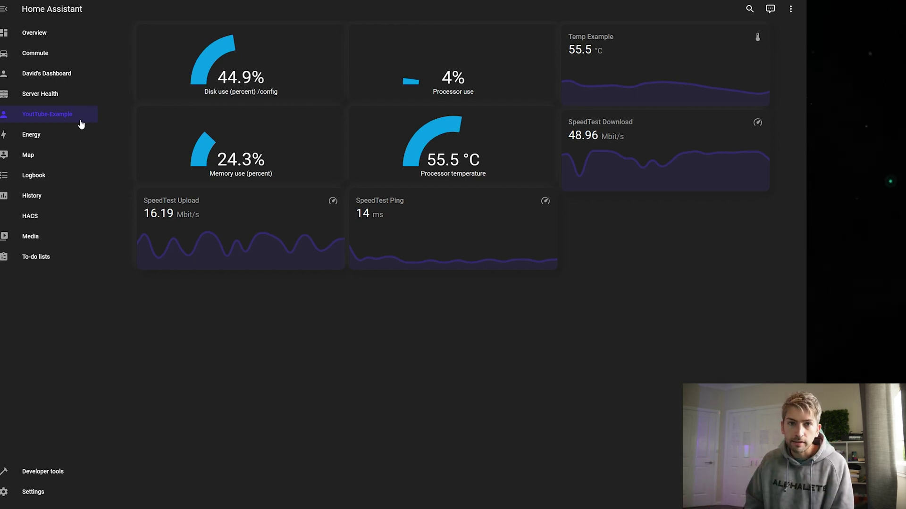
Step: Switch briefly to the Office lights dashboard, then back to YouTube-Example
left_click(47, 73)
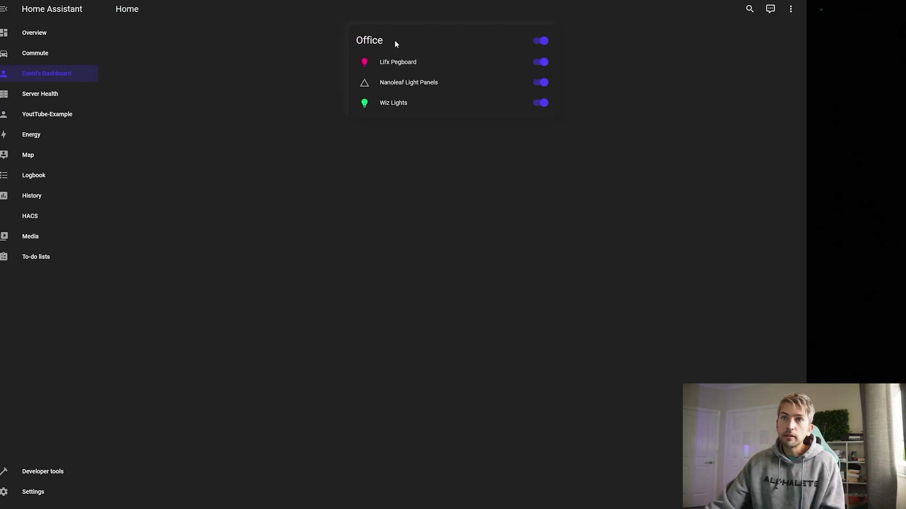
left_click(60, 115)
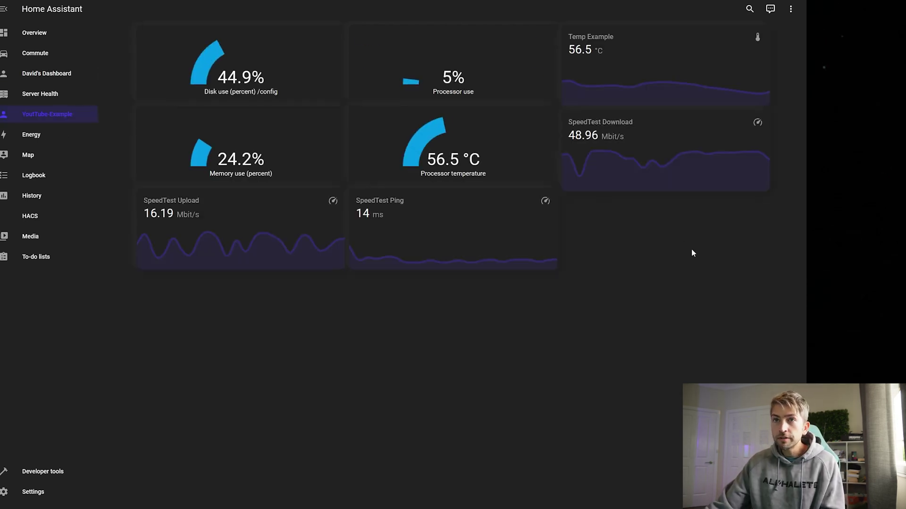
Step: Put the dashboard into edit mode and start a new Entities card
left_click(791, 10)
left_click(774, 32)
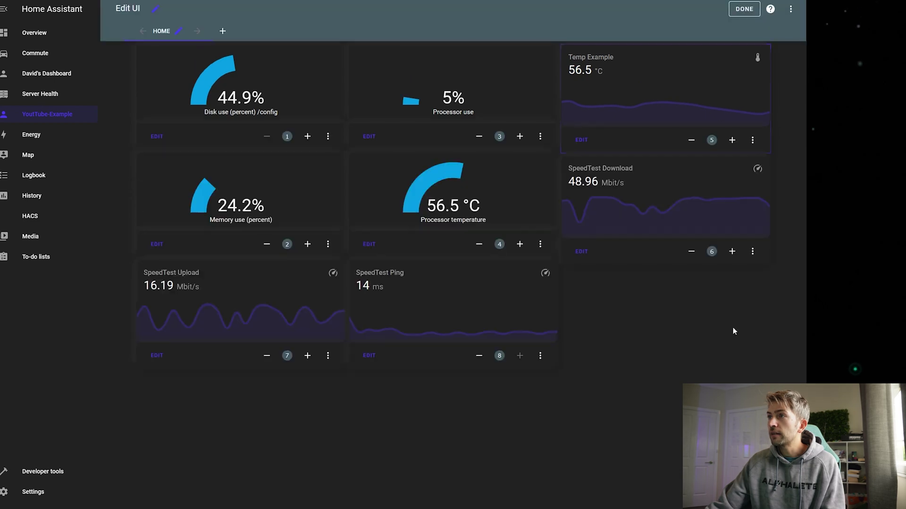
left_click(766, 493)
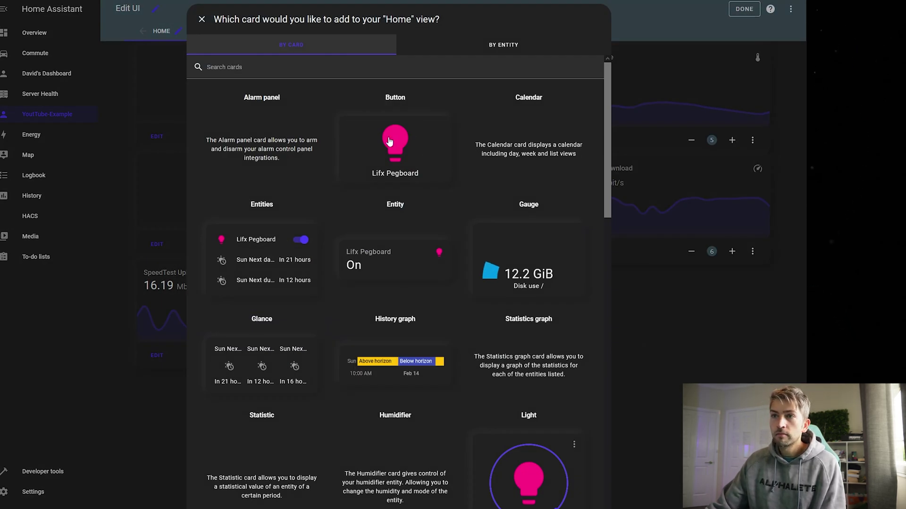
left_click(259, 262)
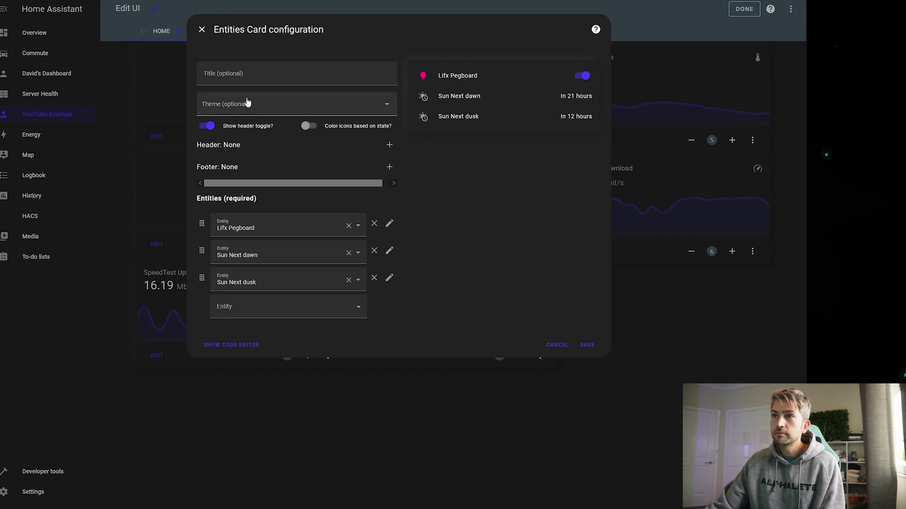
Step: Make the rows Lifx Pegboard, Nanoleaf Light Panels and Wiz Lights, then save the card
left_click(249, 256)
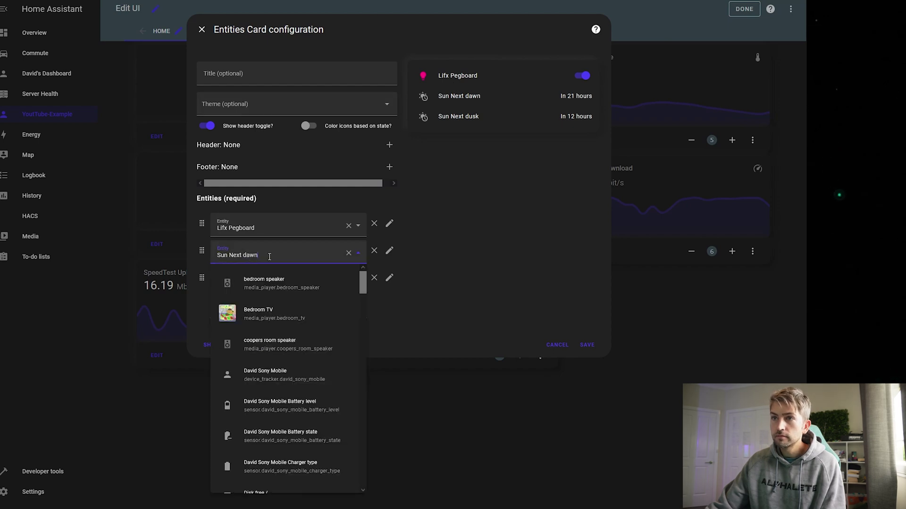
triple_click(209, 248)
type("lif")
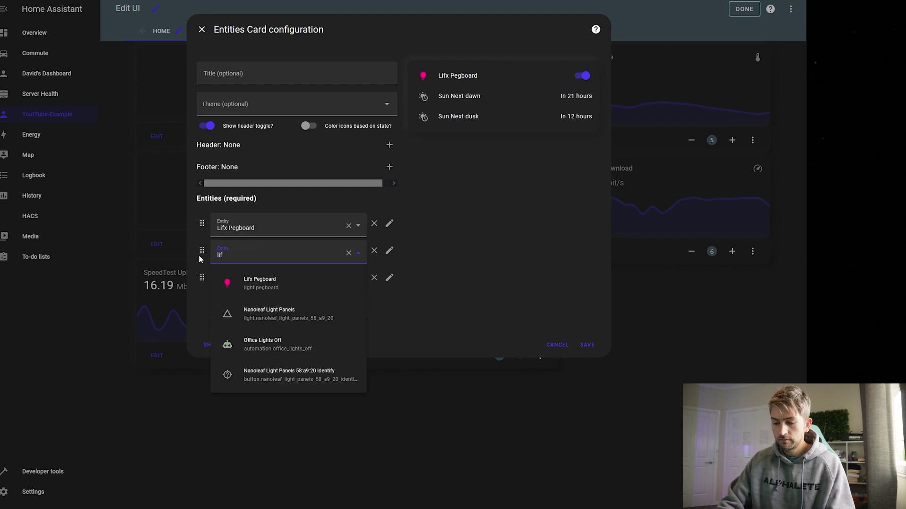
left_click(299, 309)
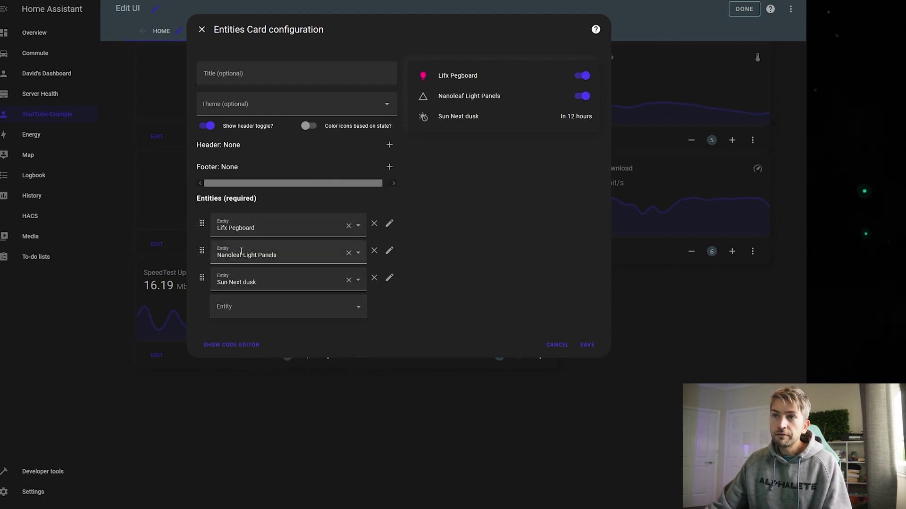
left_click(254, 283)
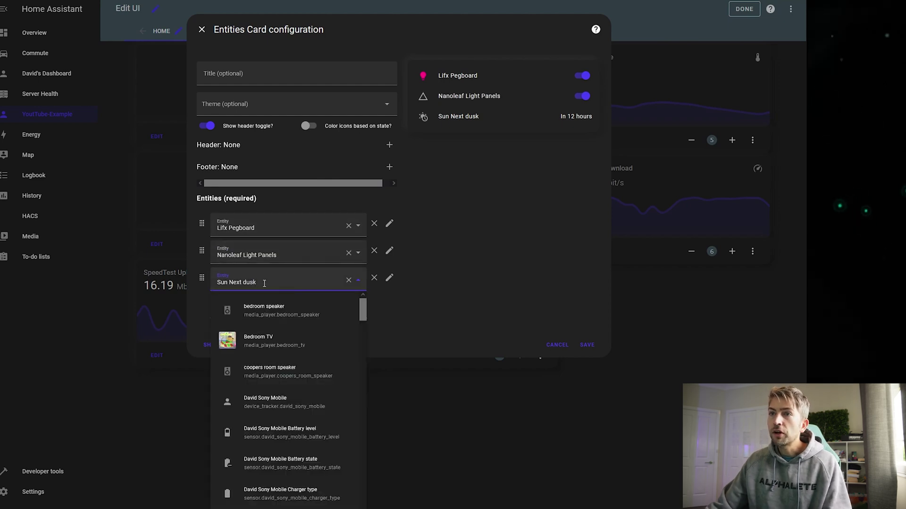
left_click(349, 281)
left_click(293, 282)
type("wi")
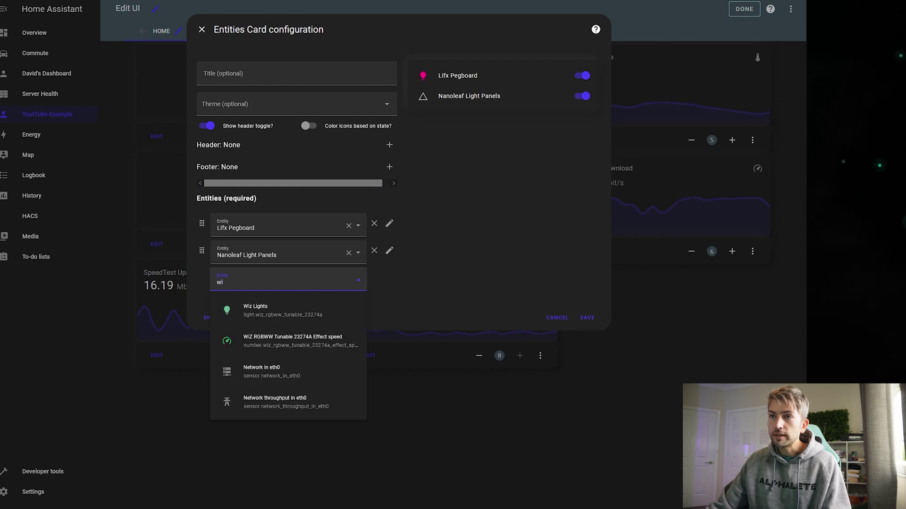
type("z")
left_click(310, 312)
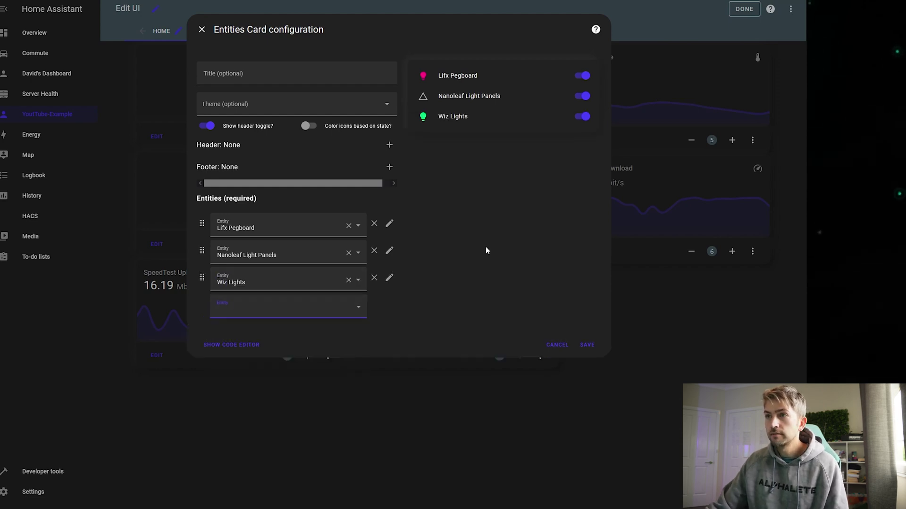
left_click(585, 347)
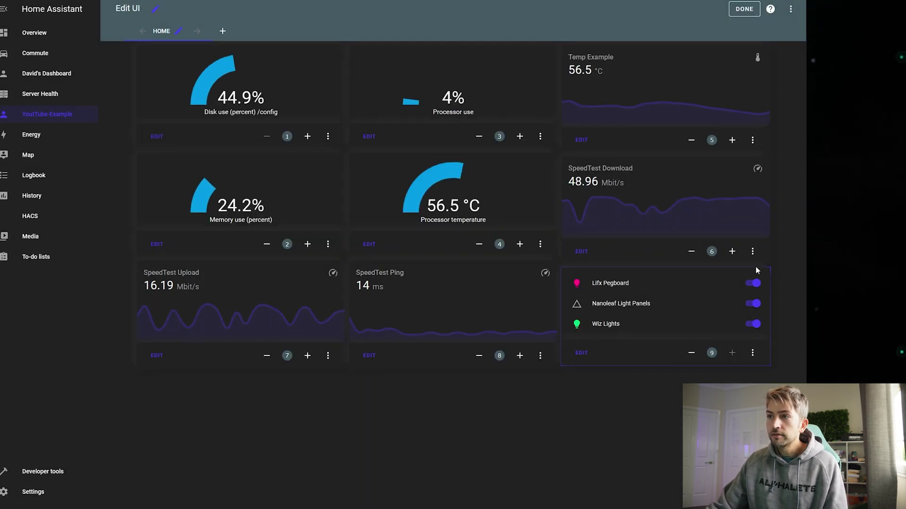
Step: Exit dashboard editing mode with Done
left_click(743, 9)
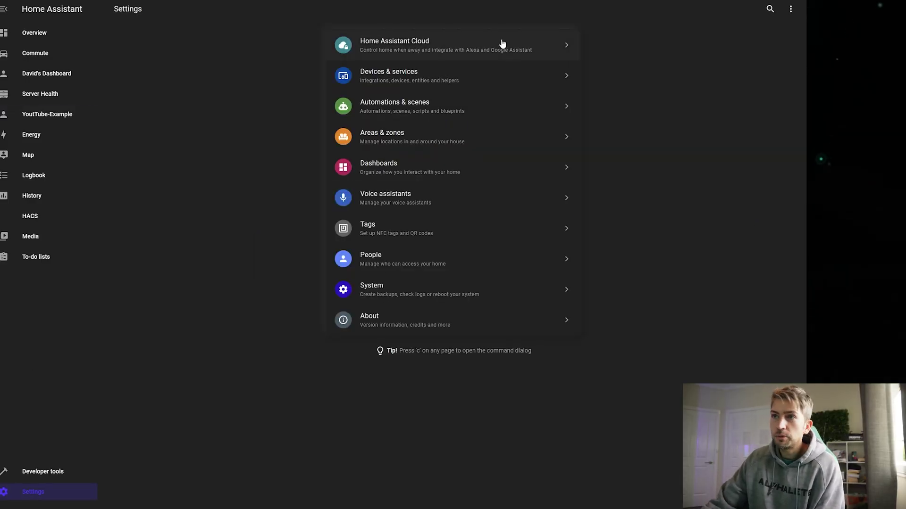
Step: From Automations & scenes, create a new automation from scratch
left_click(396, 108)
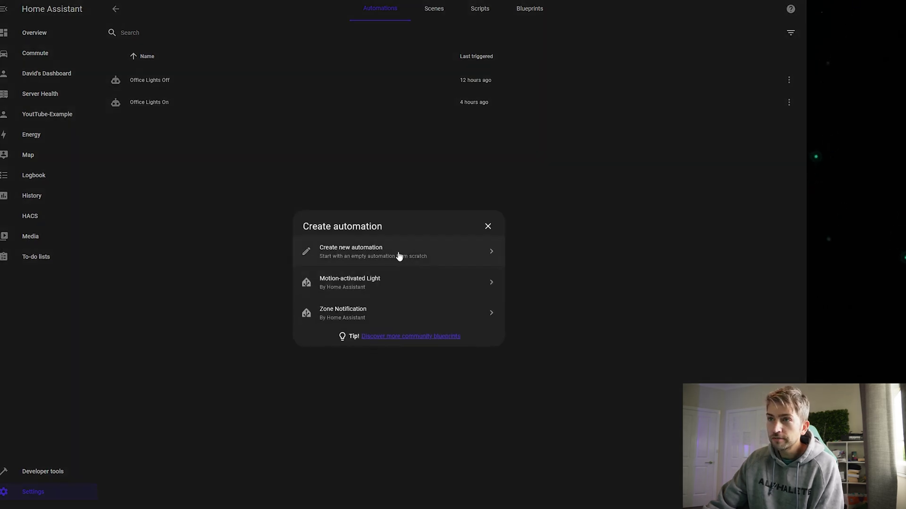
left_click(399, 255)
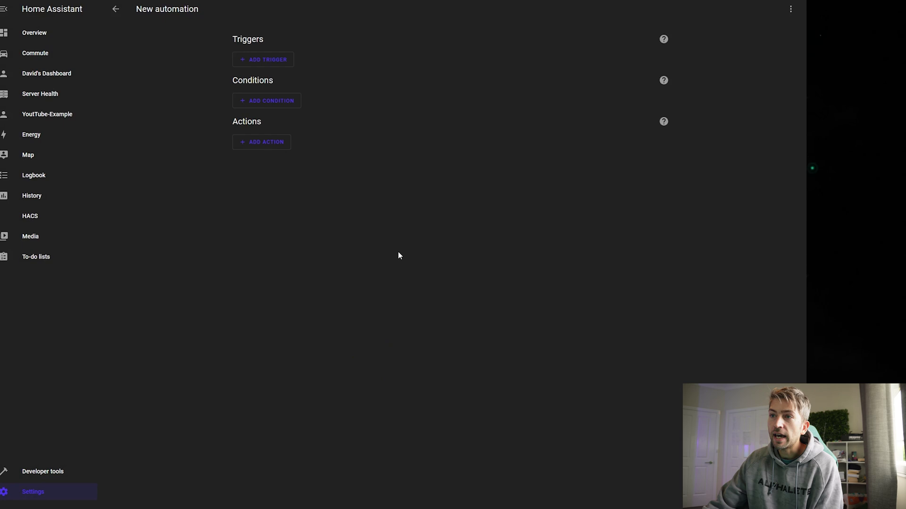
Step: Add a Time trigger set to 1:00 AM
left_click(268, 56)
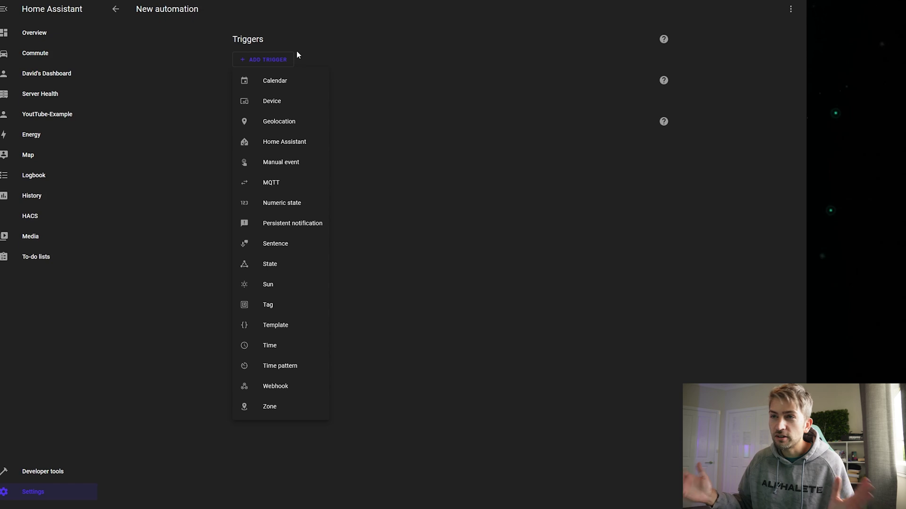
left_click(279, 351)
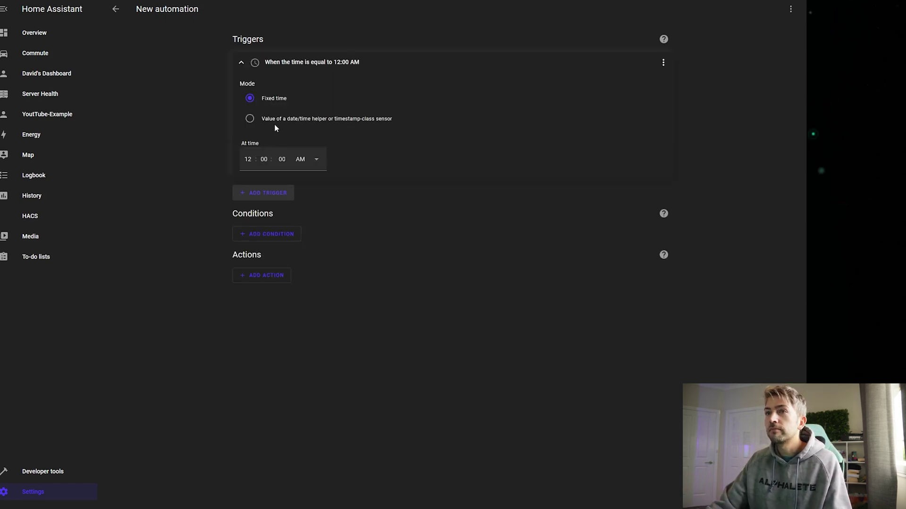
key("BackSpace")
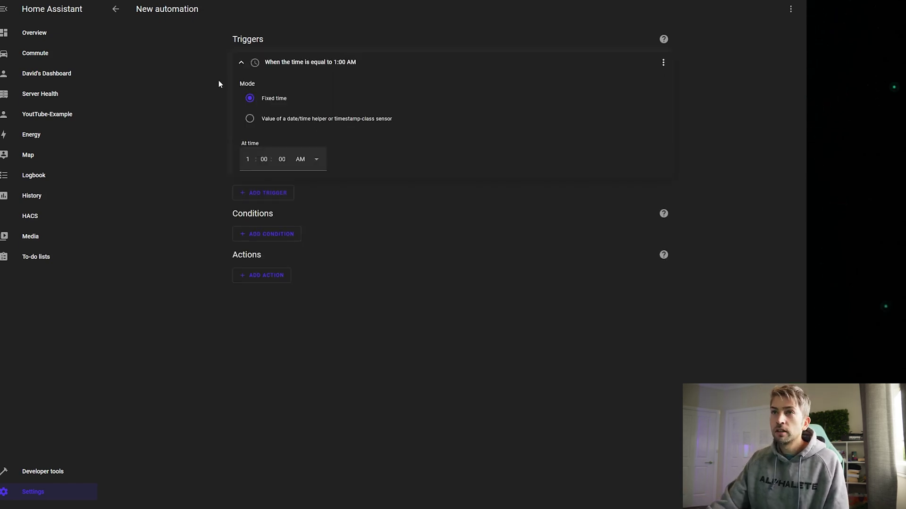
Step: Add a Device action that turns off the Sony KD-55X8500E TV
left_click(251, 281)
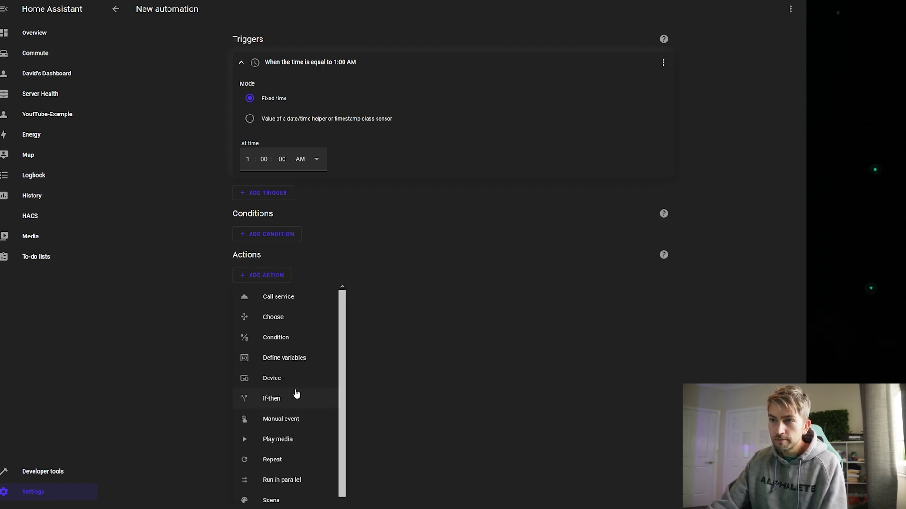
scroll(296, 395, "down", 2)
left_click(246, 281)
left_click(250, 286)
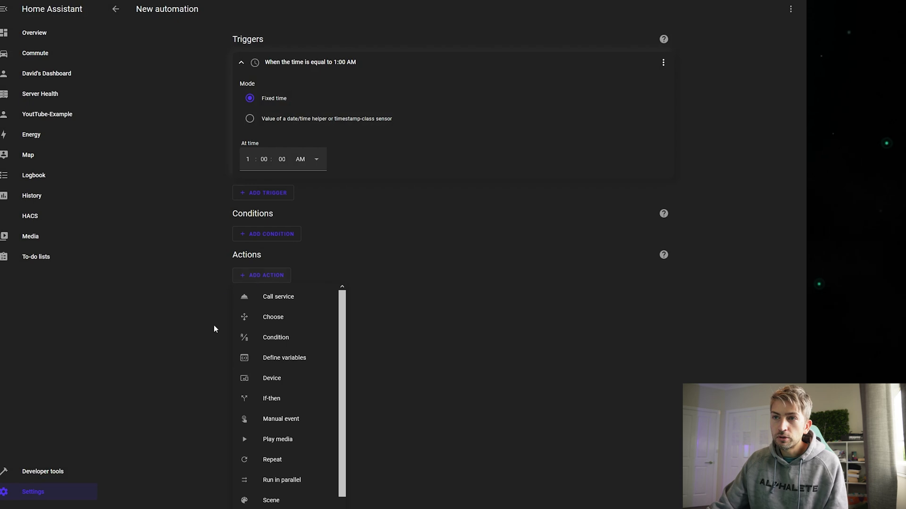
left_click(267, 379)
left_click(303, 308)
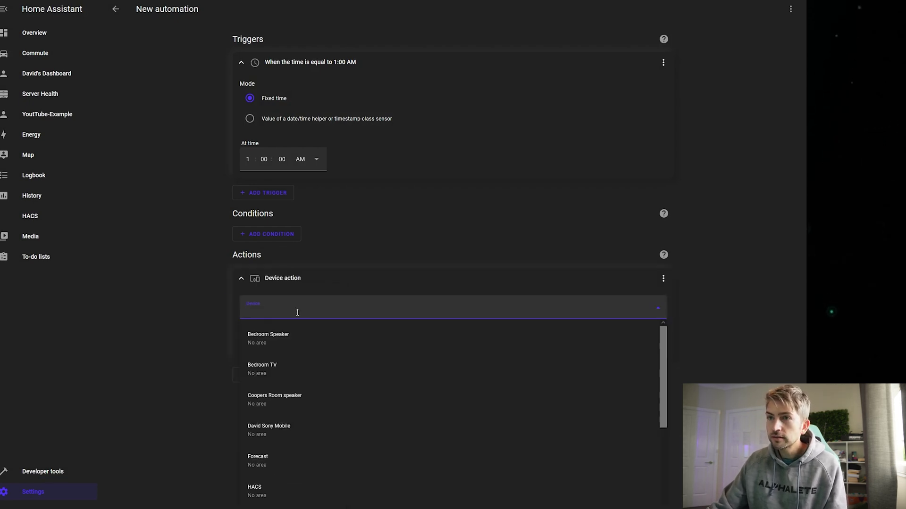
scroll(363, 382, "down", 1)
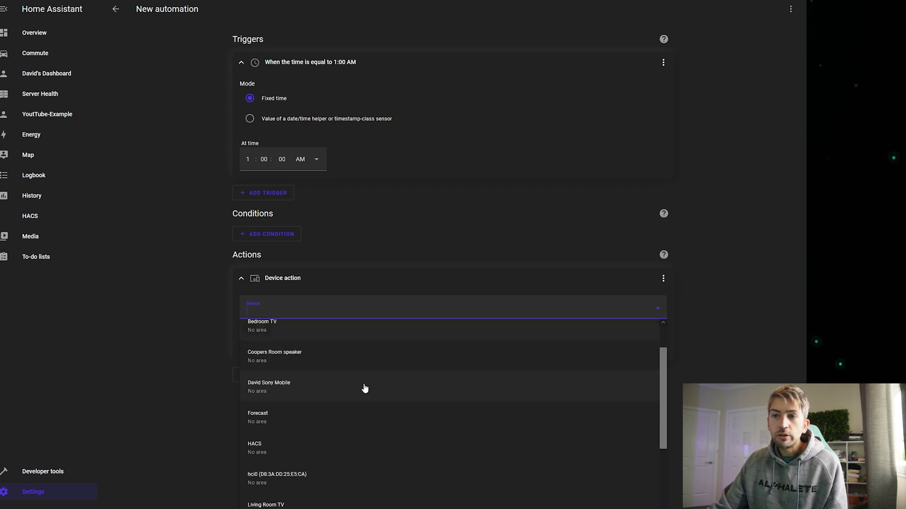
scroll(365, 386, "down", 4)
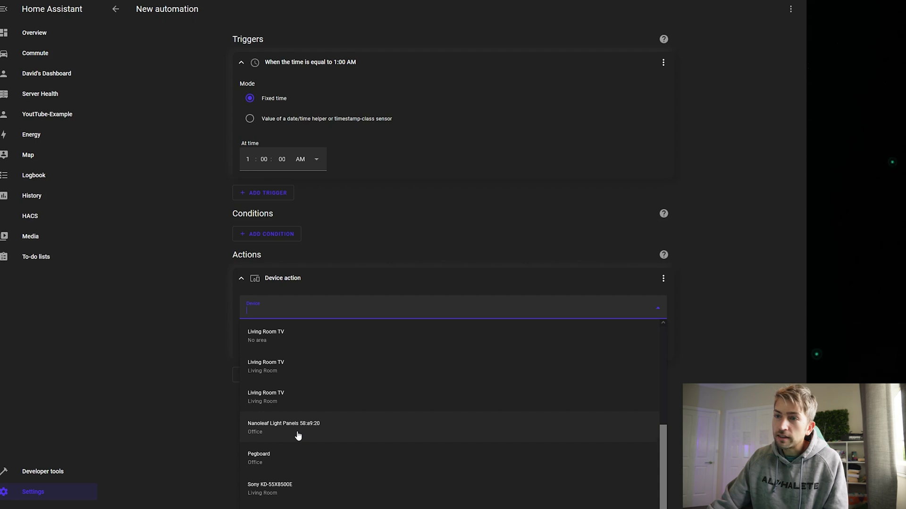
left_click(297, 489)
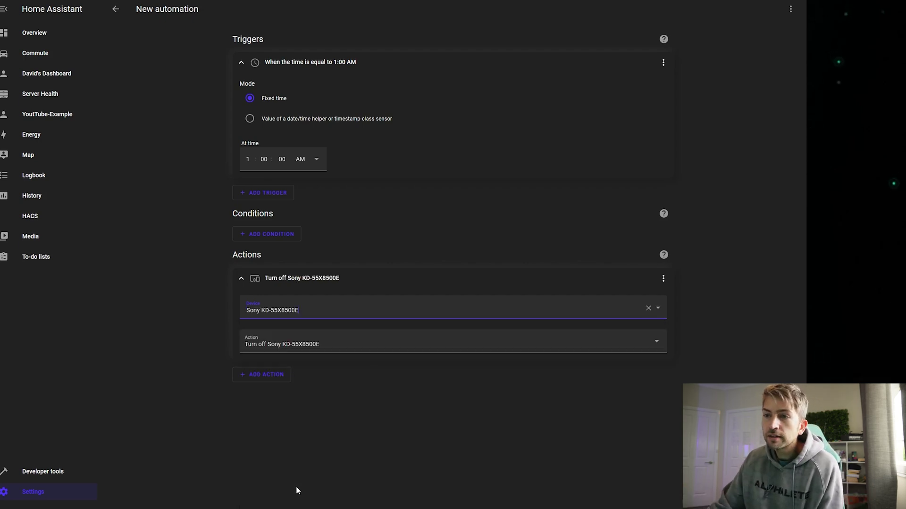
left_click(358, 346)
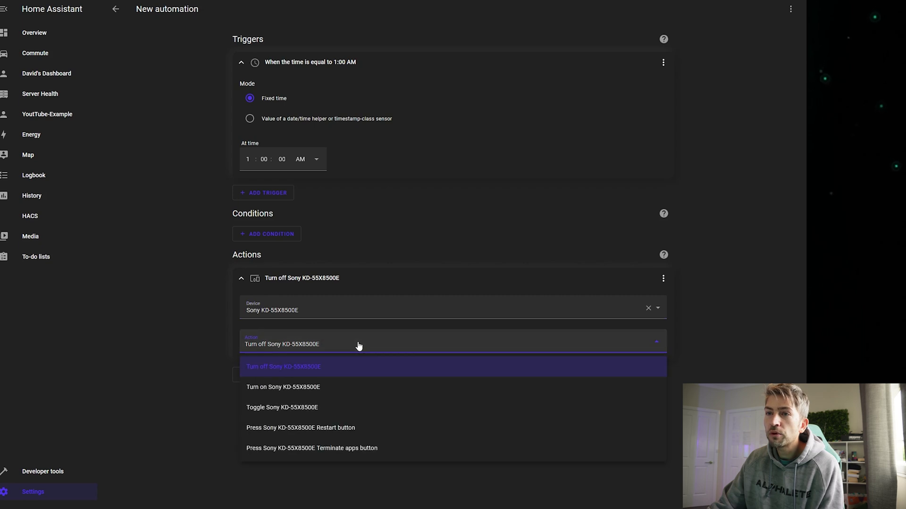
left_click(305, 371)
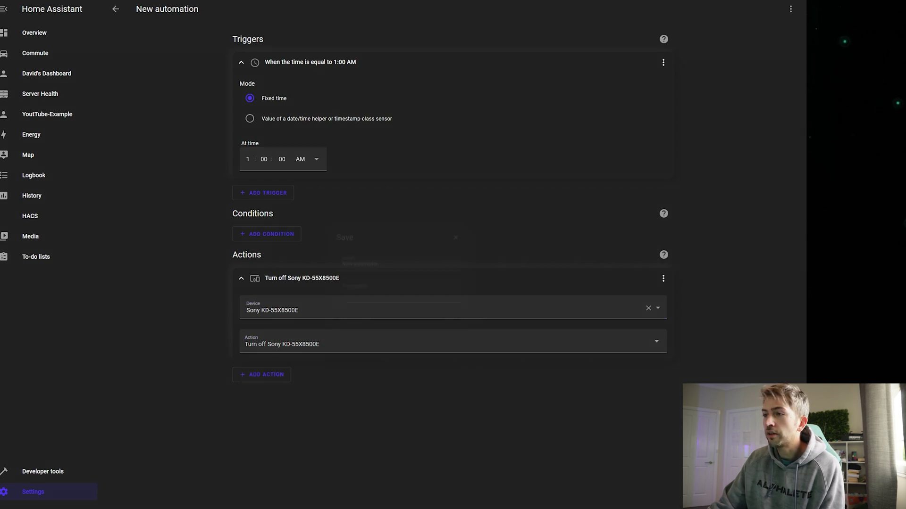
Step: Save the automation with the name 'Turn TV Off'
key("ctrl+s")
left_click_drag(373, 264, 258, 254)
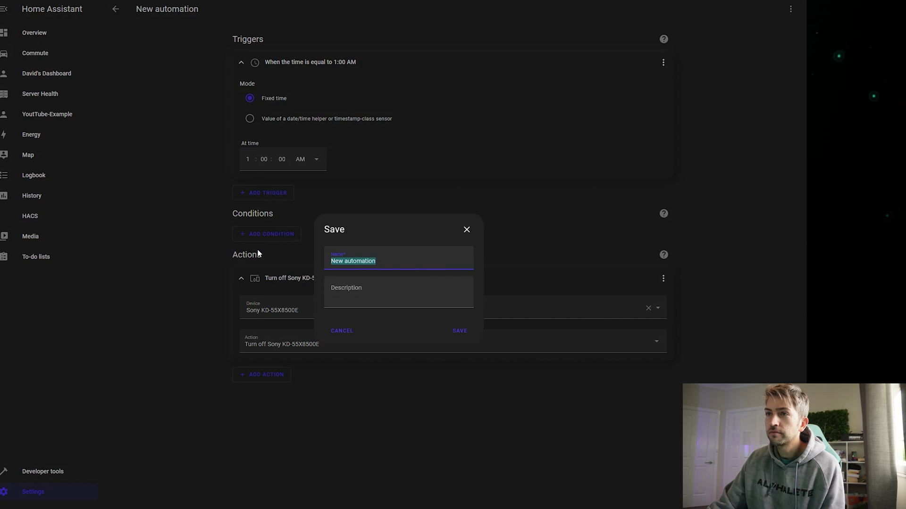
type("Turn TV Off")
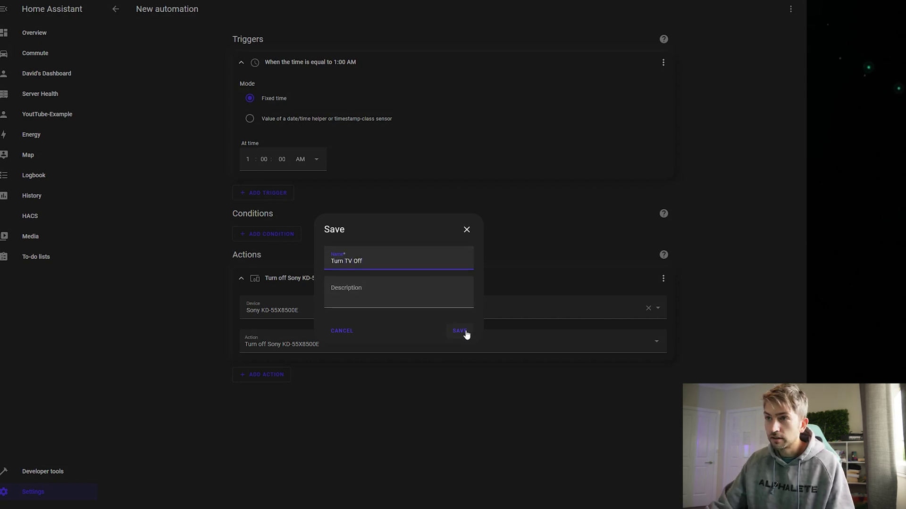
left_click(464, 332)
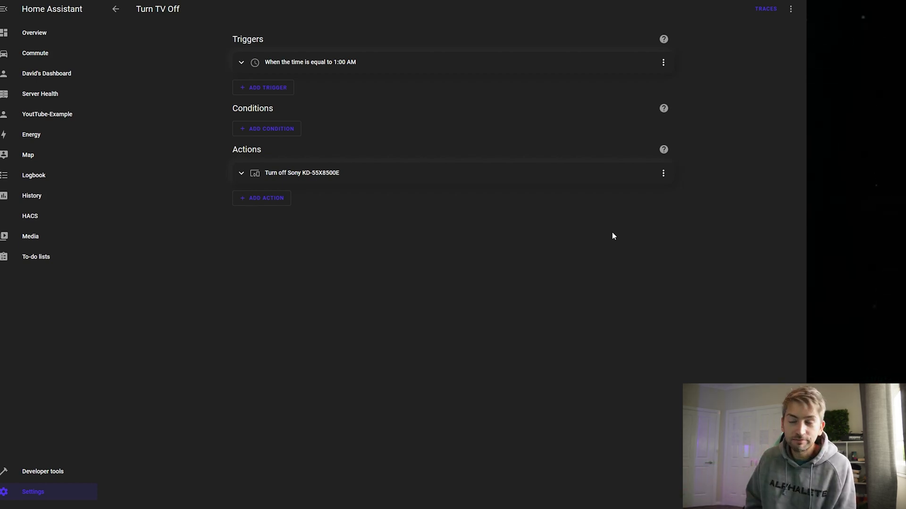
Step: Back in the automations list, run Office Lights On once
key("alt+Left")
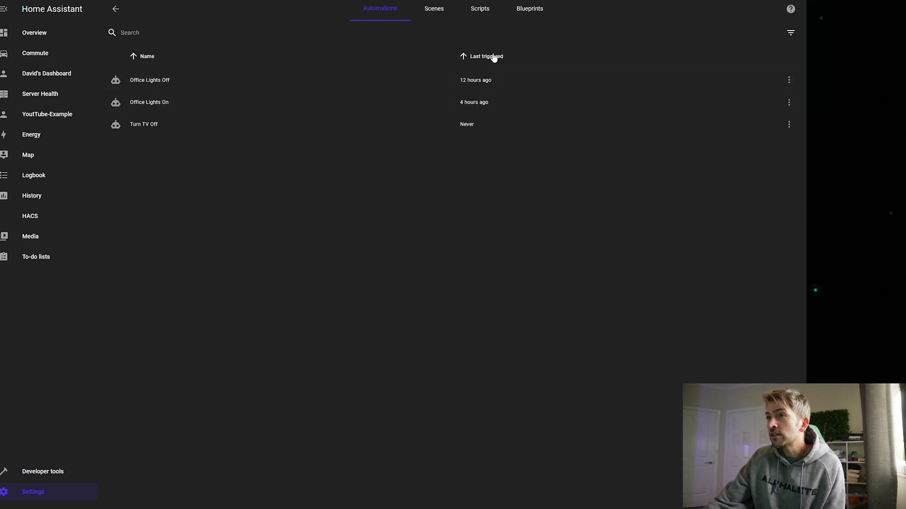
left_click(788, 103)
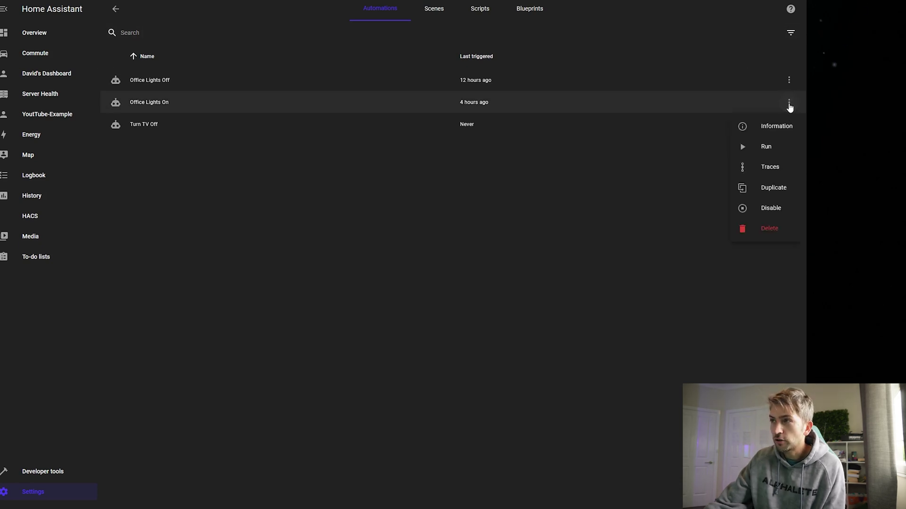
left_click(769, 152)
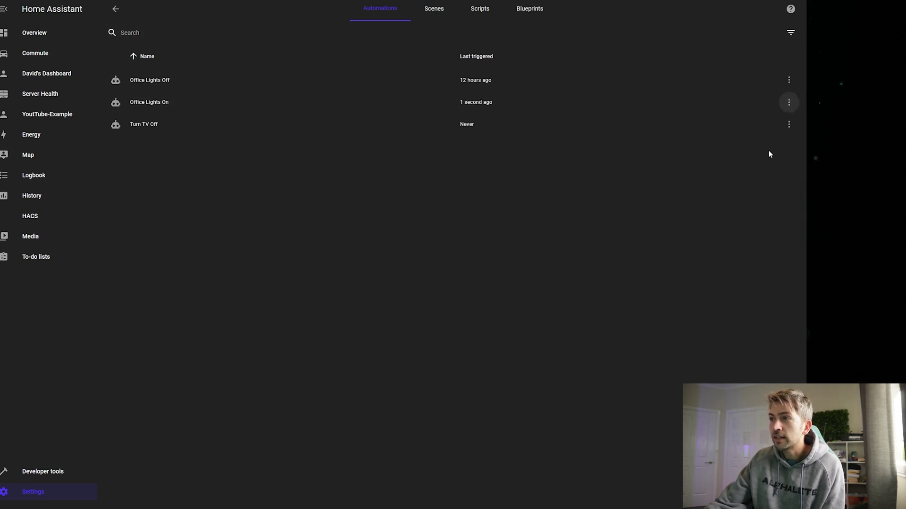